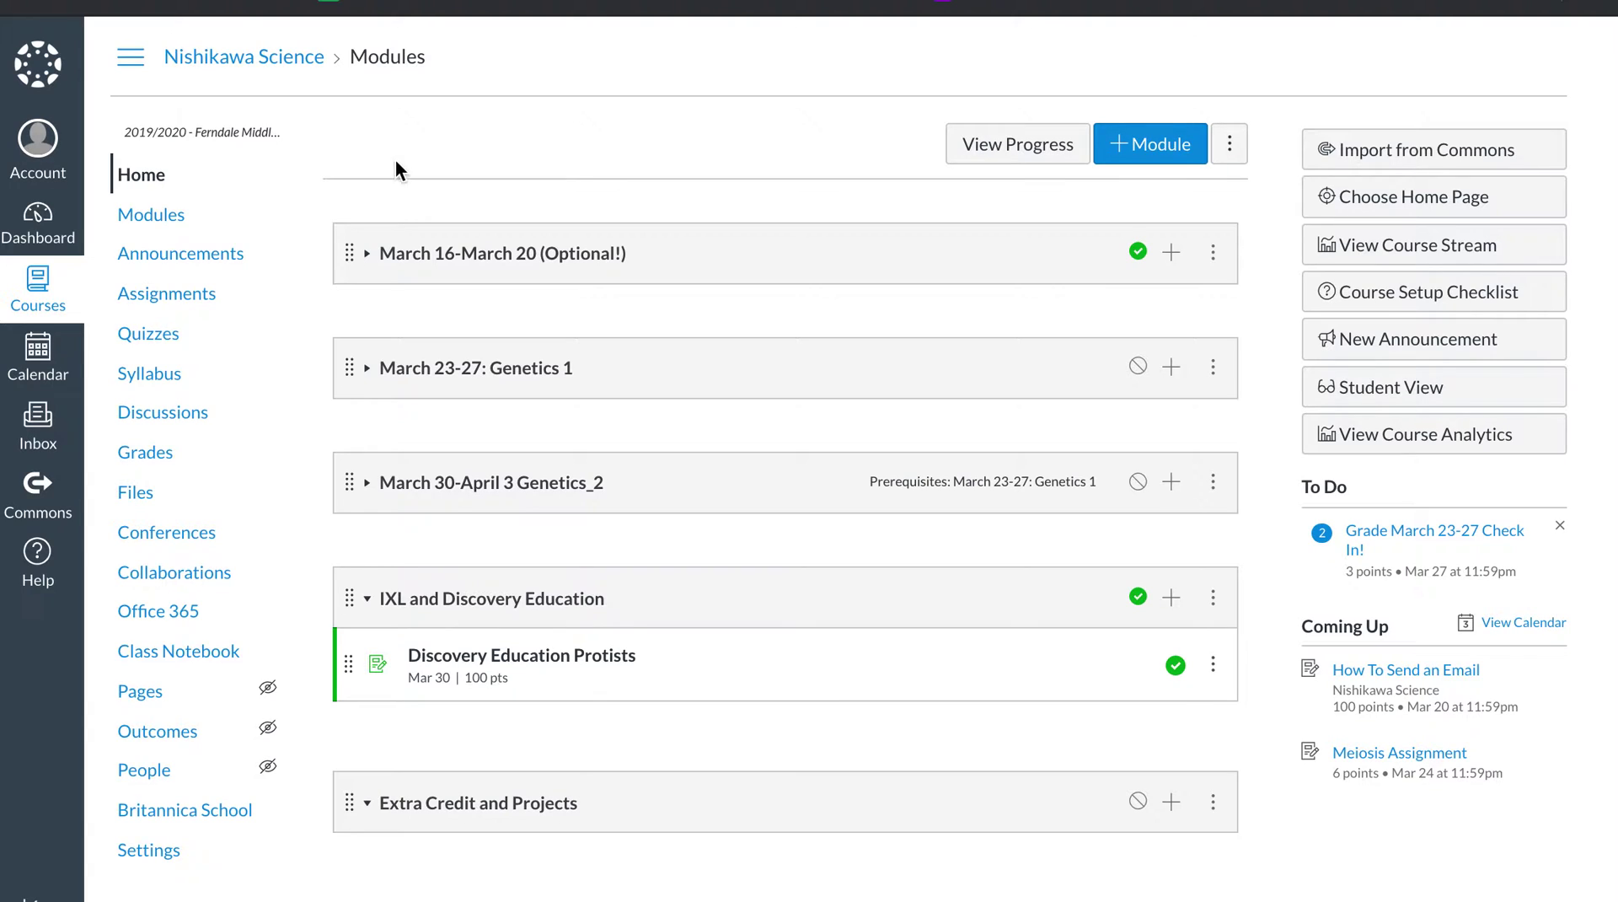
# Step: Look through the March 16-March 20 (Optional!) module, collapse it, and expand the March 23-27: Genetics 1 module
pyautogui.click(367, 254)
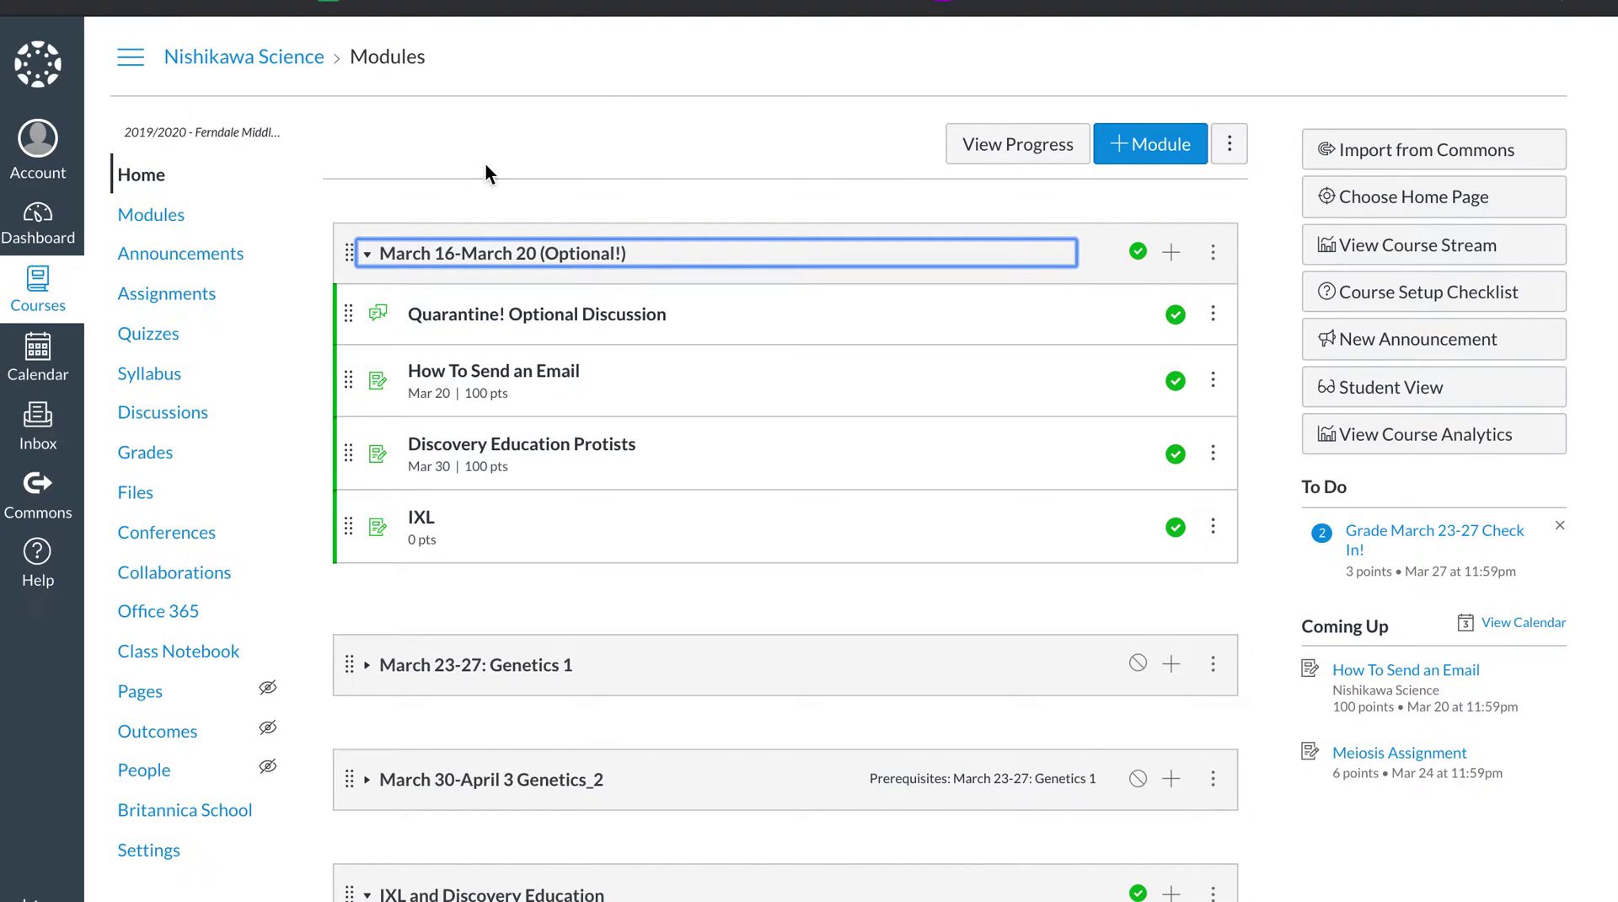
pyautogui.click(368, 252)
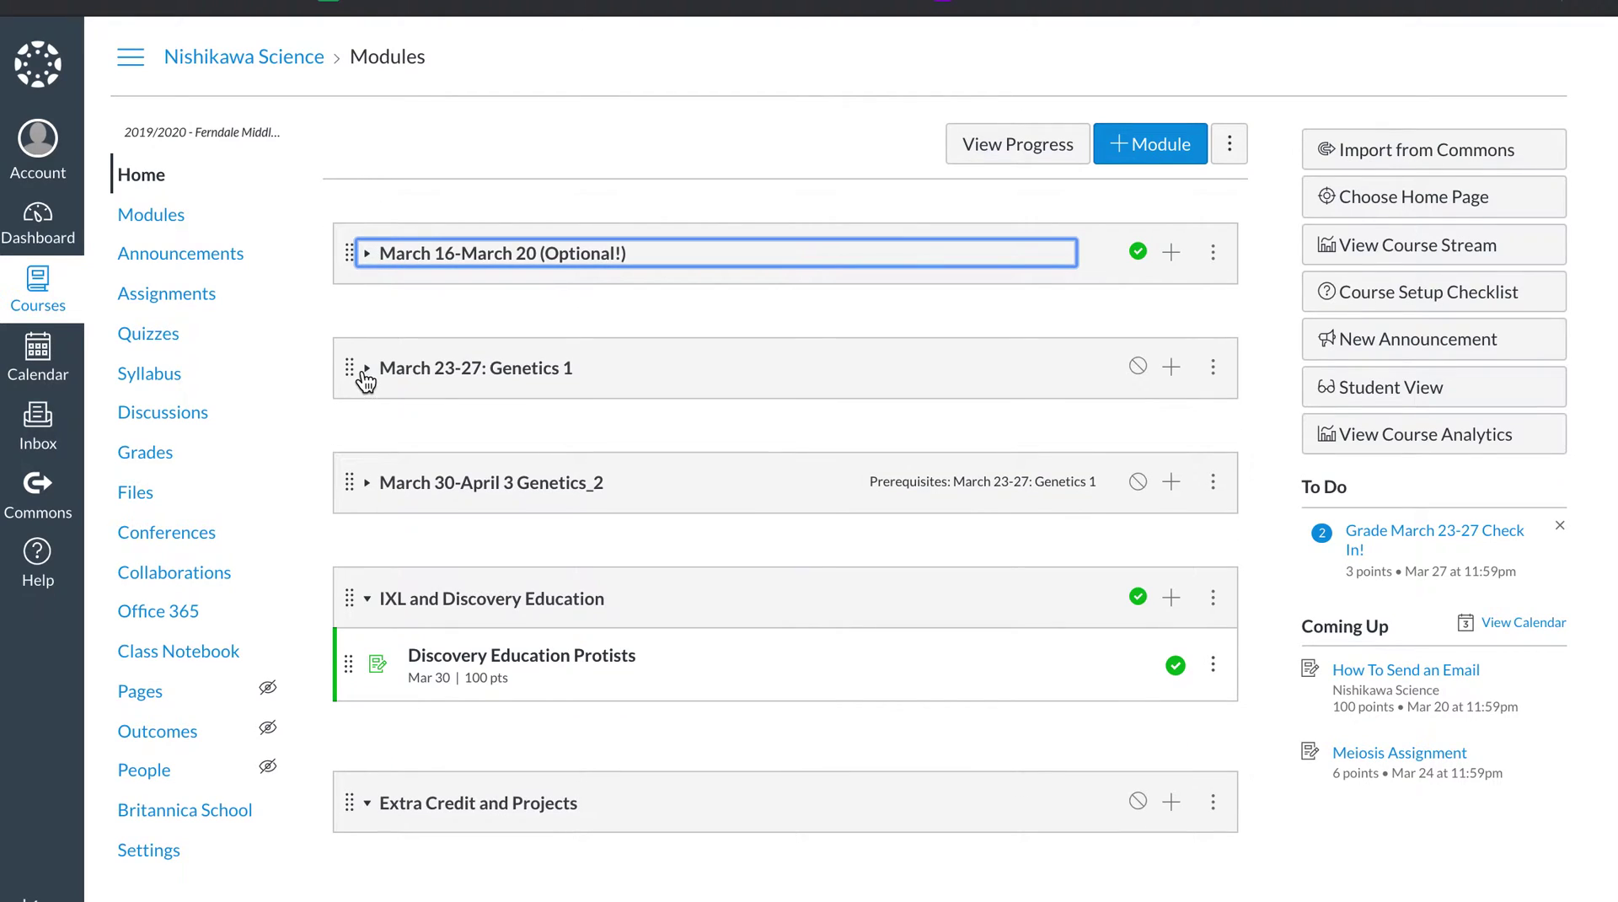
pyautogui.click(366, 369)
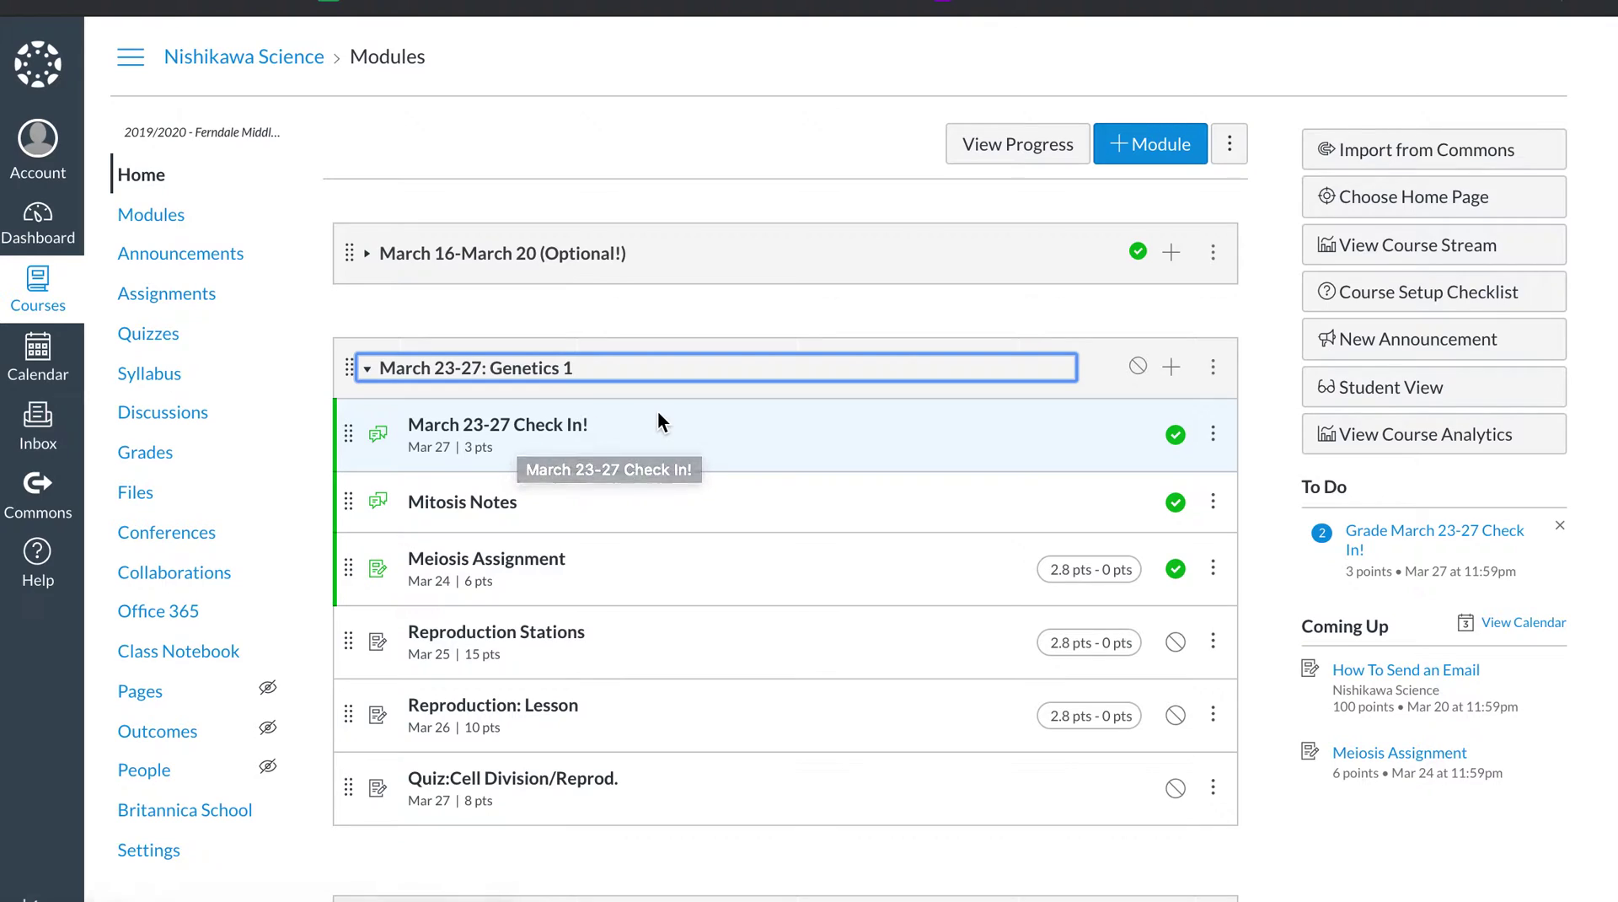
# Step: Open the March 23-27 Check In! discussion and read through its instructions and linked assignments
pyautogui.click(529, 437)
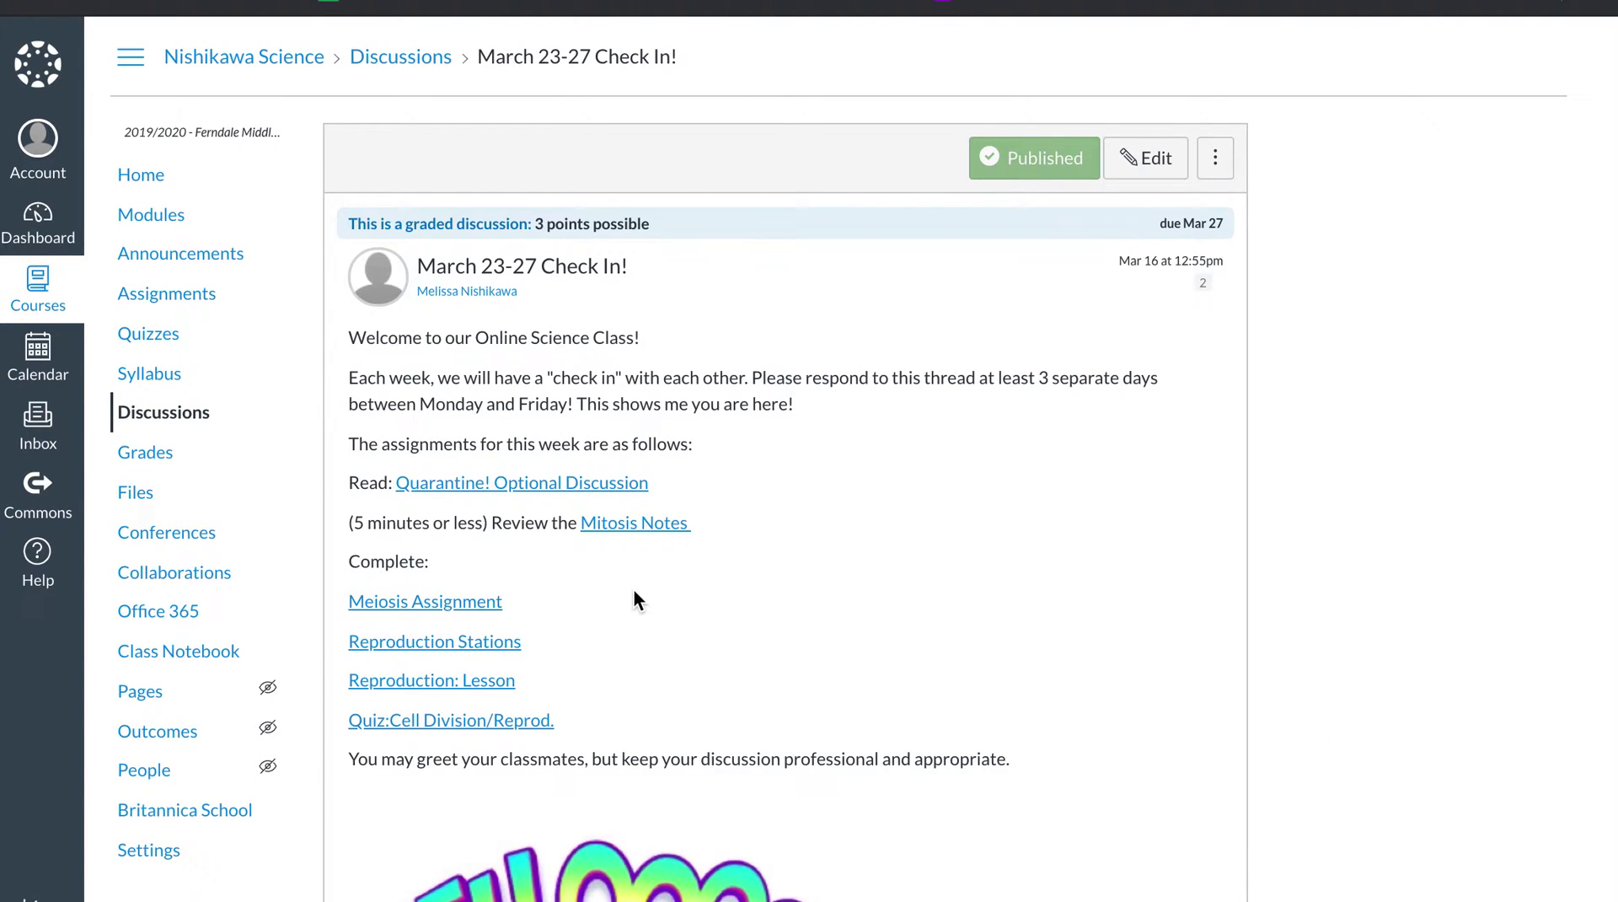
pyautogui.scroll(-6, 635, 590)
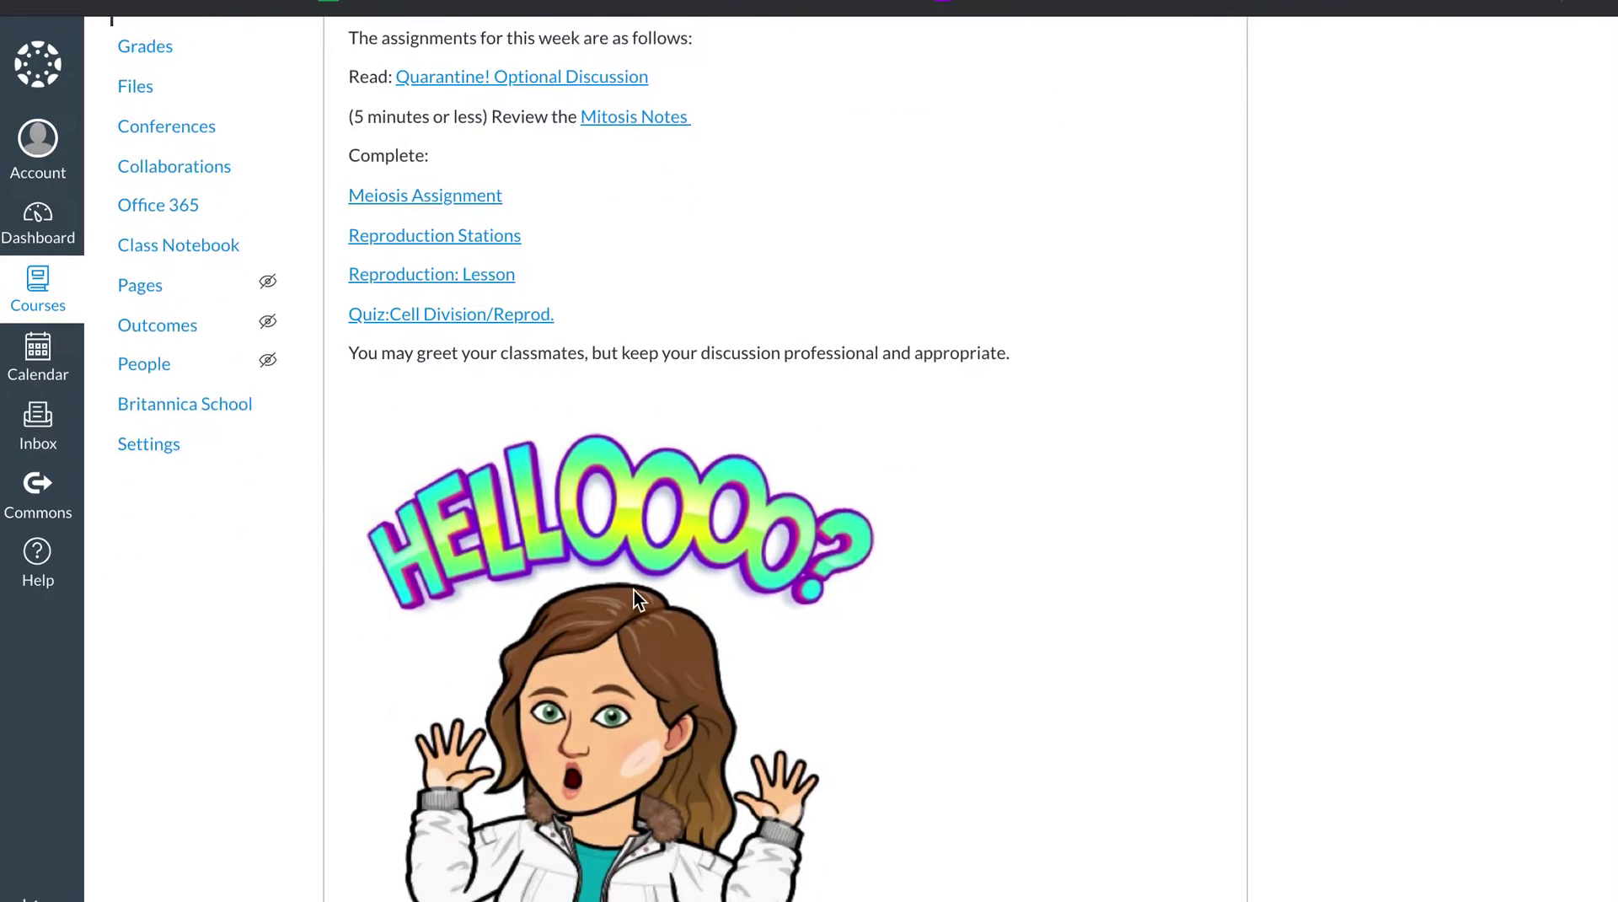
pyautogui.scroll(5, 633, 594)
pyautogui.scroll(-1, 634, 594)
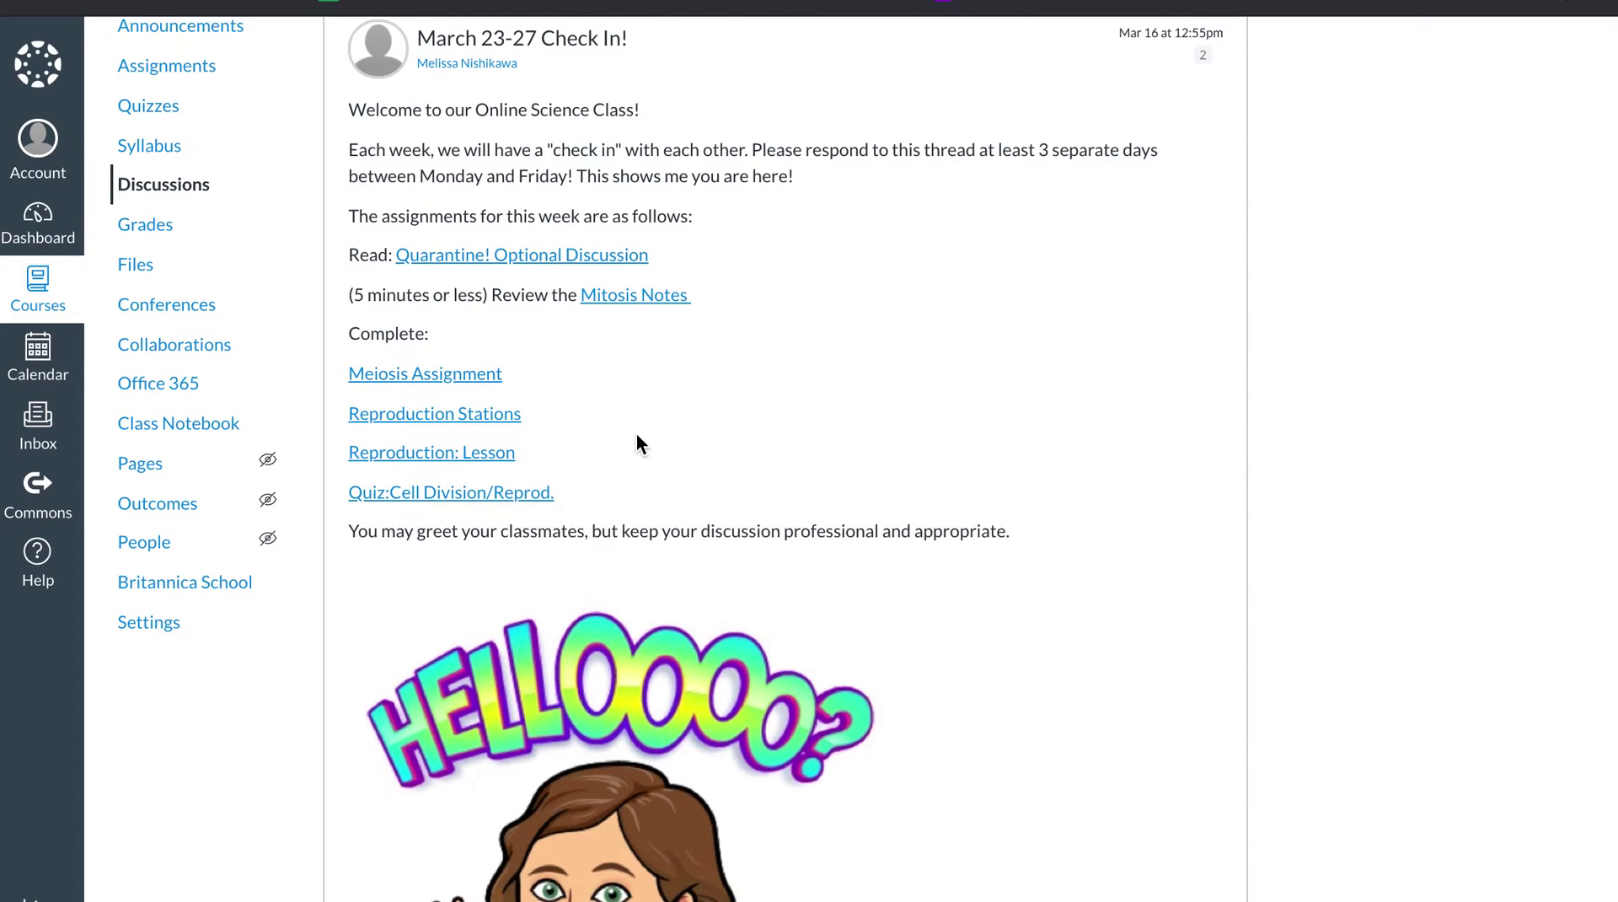
# Step: Open the Meiosis Assignment from the check-in post and start the preview of its embedded Nearpod lesson
pyautogui.click(398, 374)
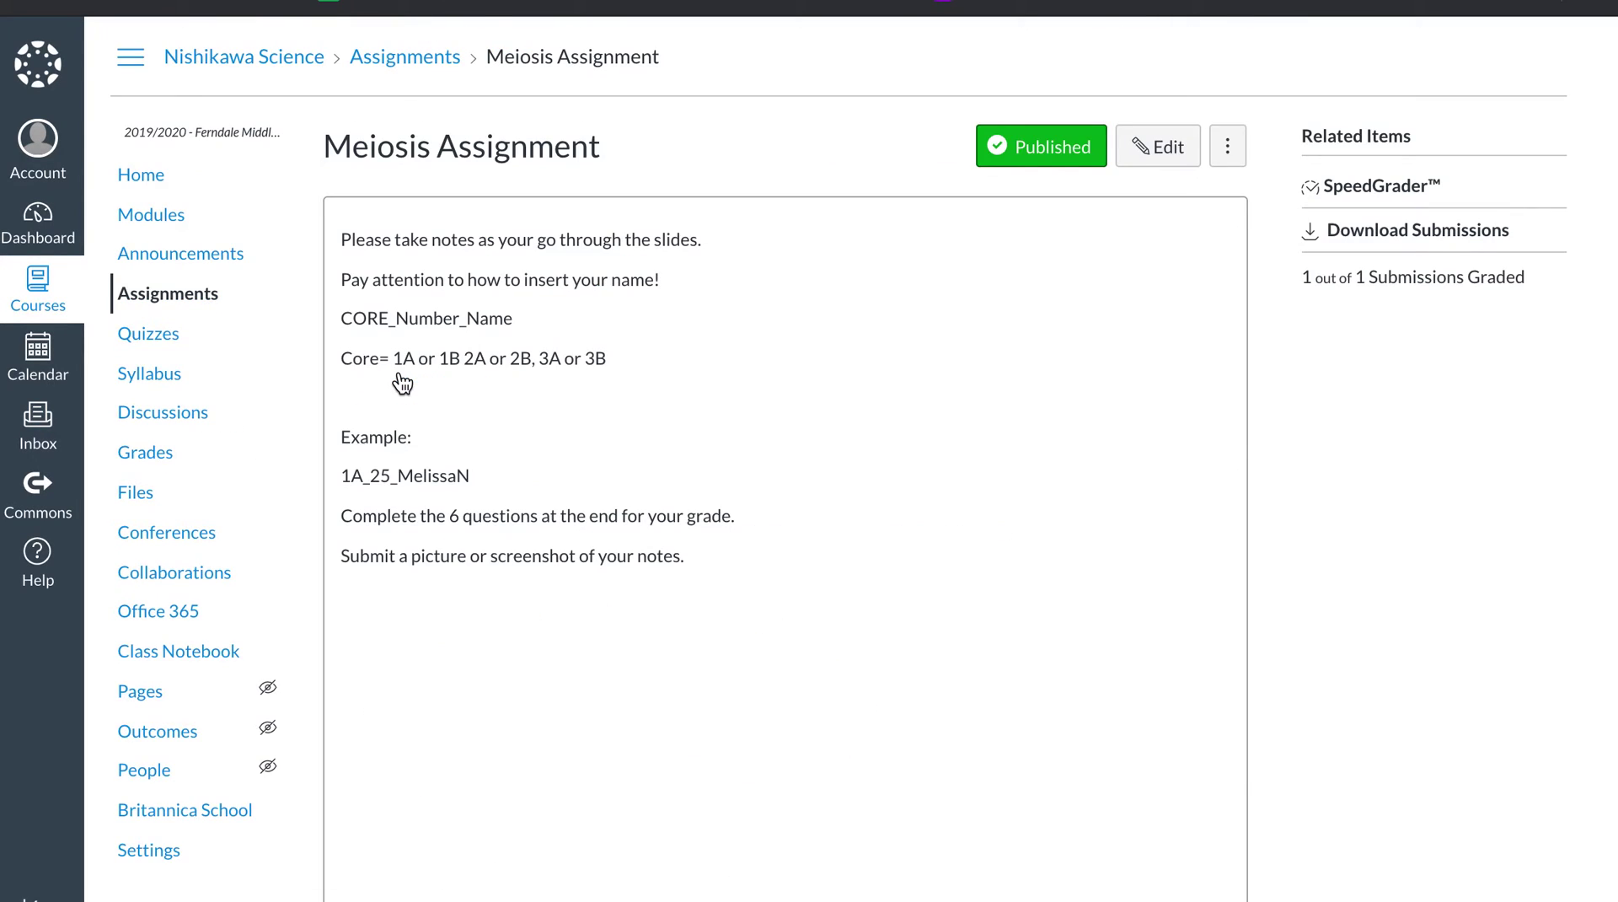
pyautogui.scroll(-2, 403, 383)
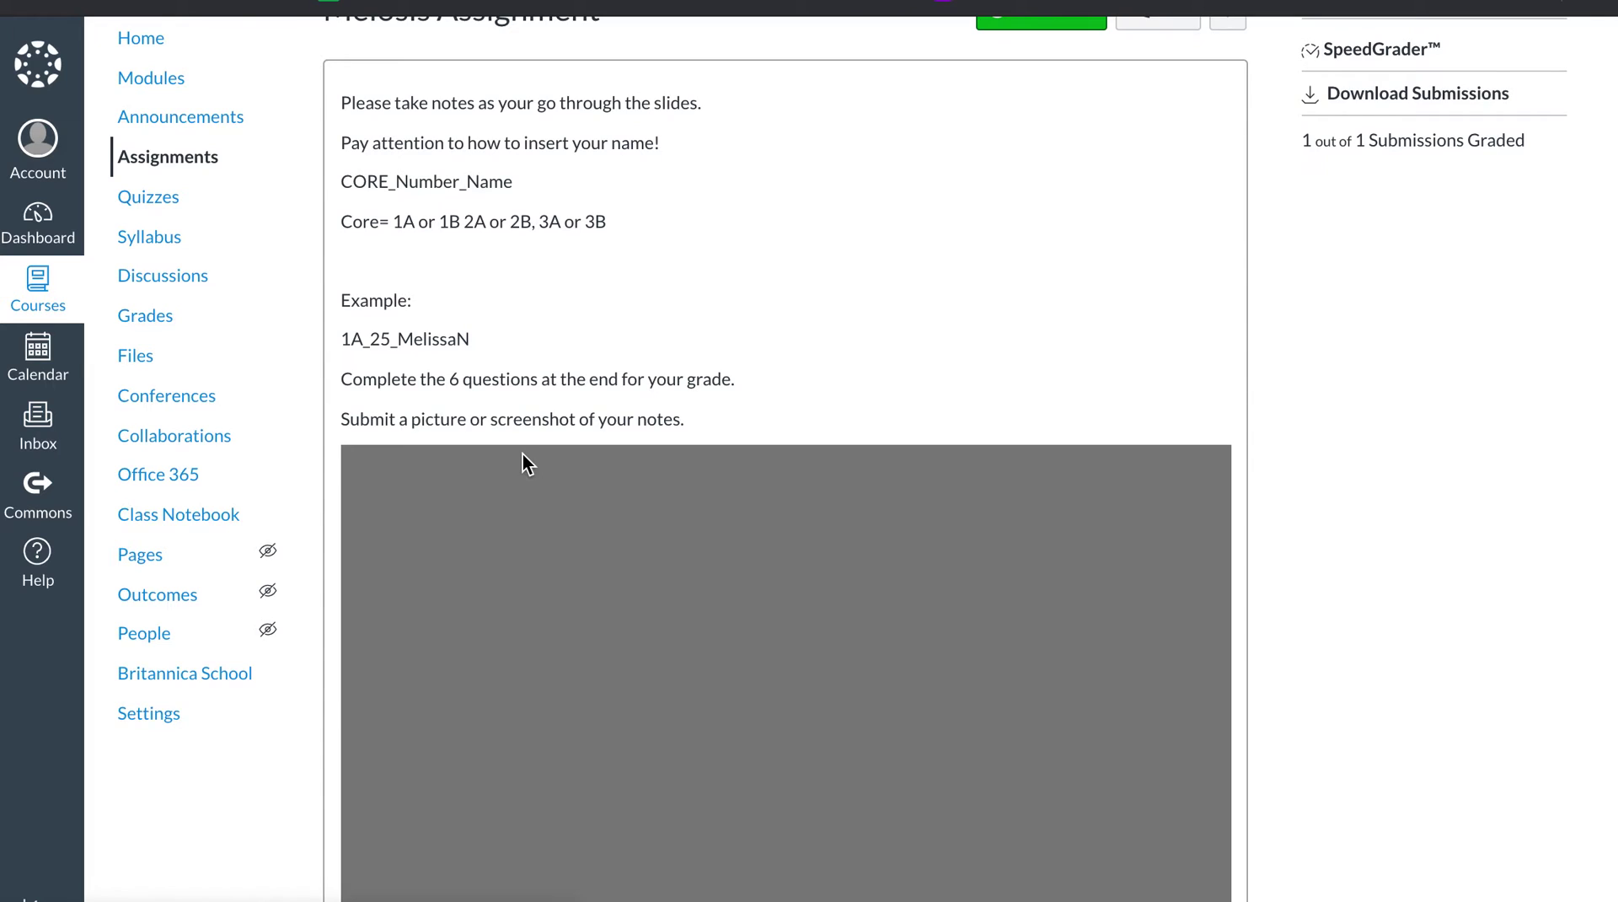
pyautogui.scroll(-2, 524, 462)
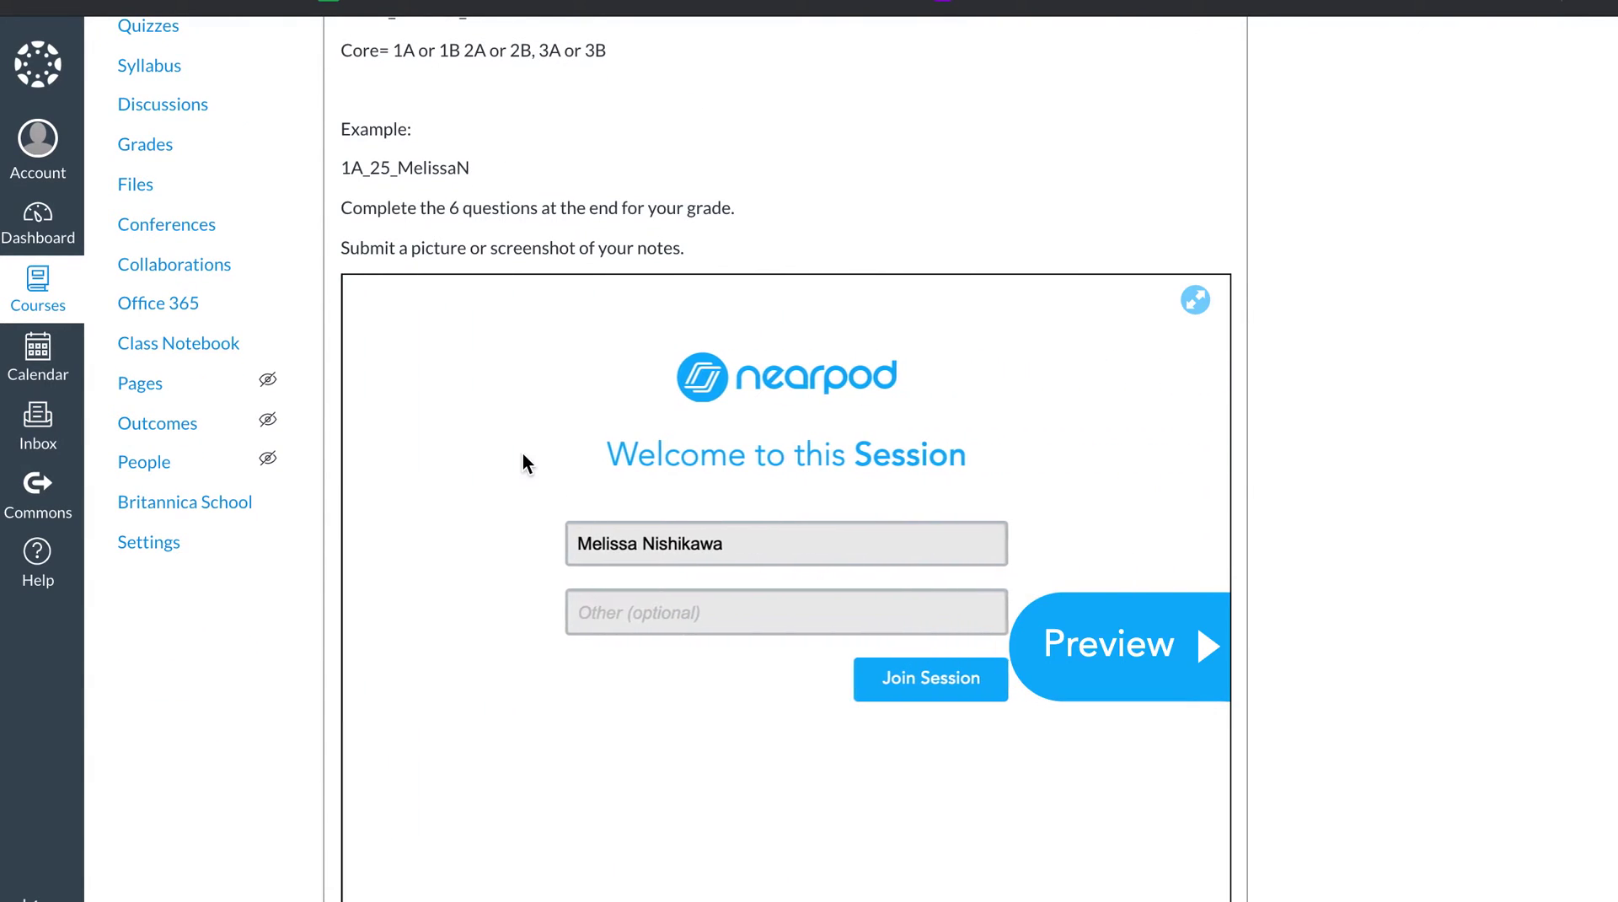
pyautogui.click(1067, 649)
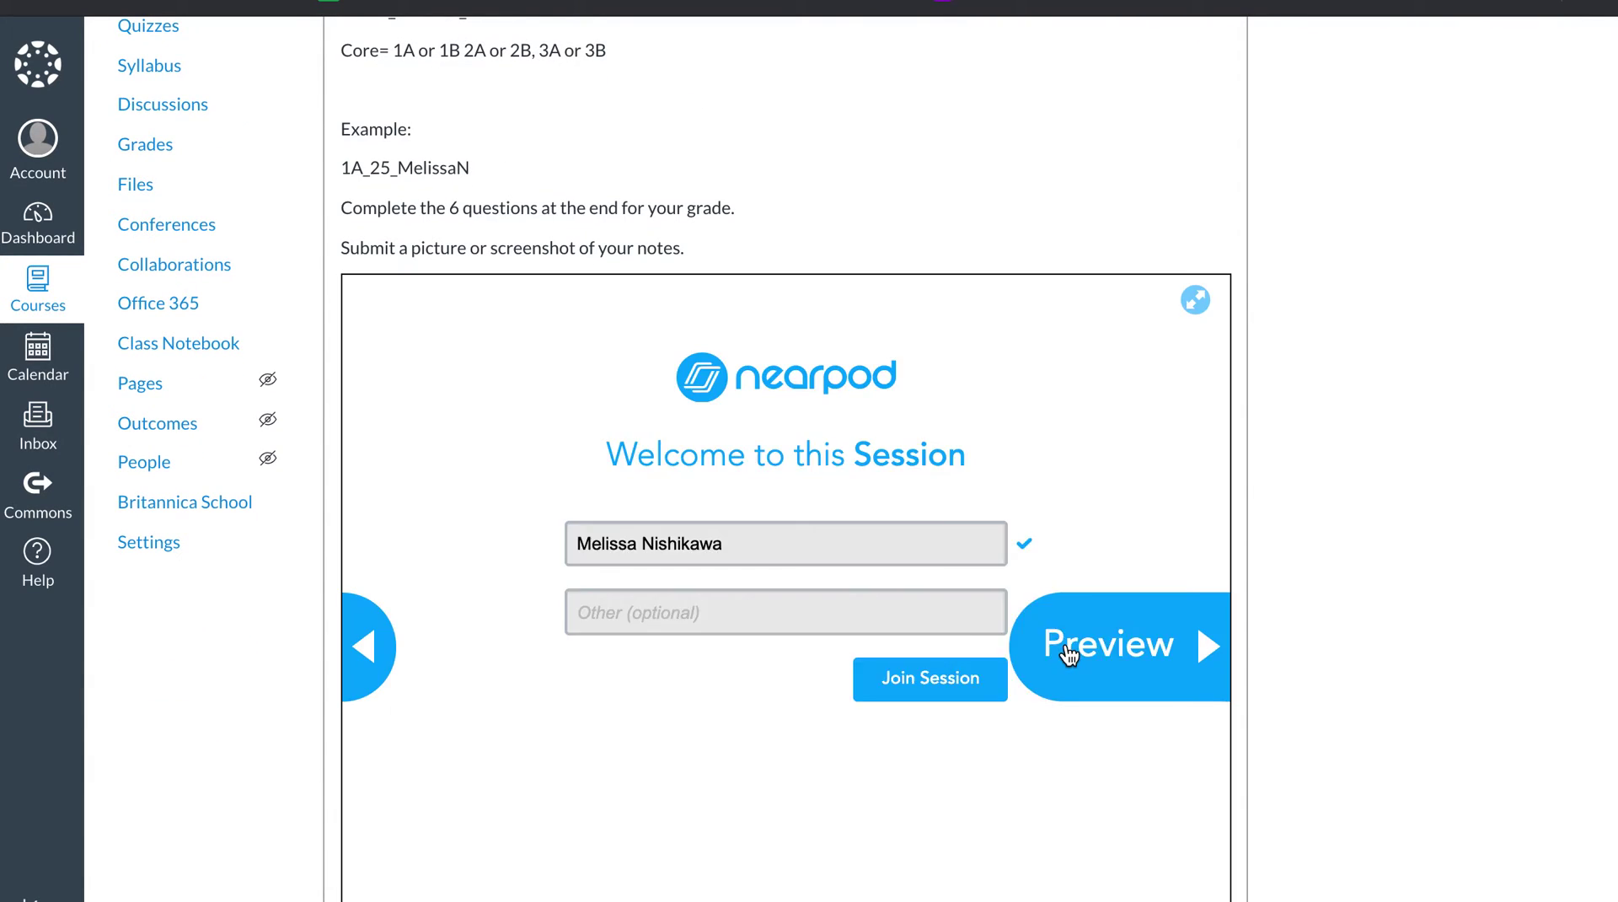
# Step: Examine the Meiosis Assignment page from the naming instructions and embedded lesson down to the points, submission type and due dates
pyautogui.scroll(-1, 1114, 495)
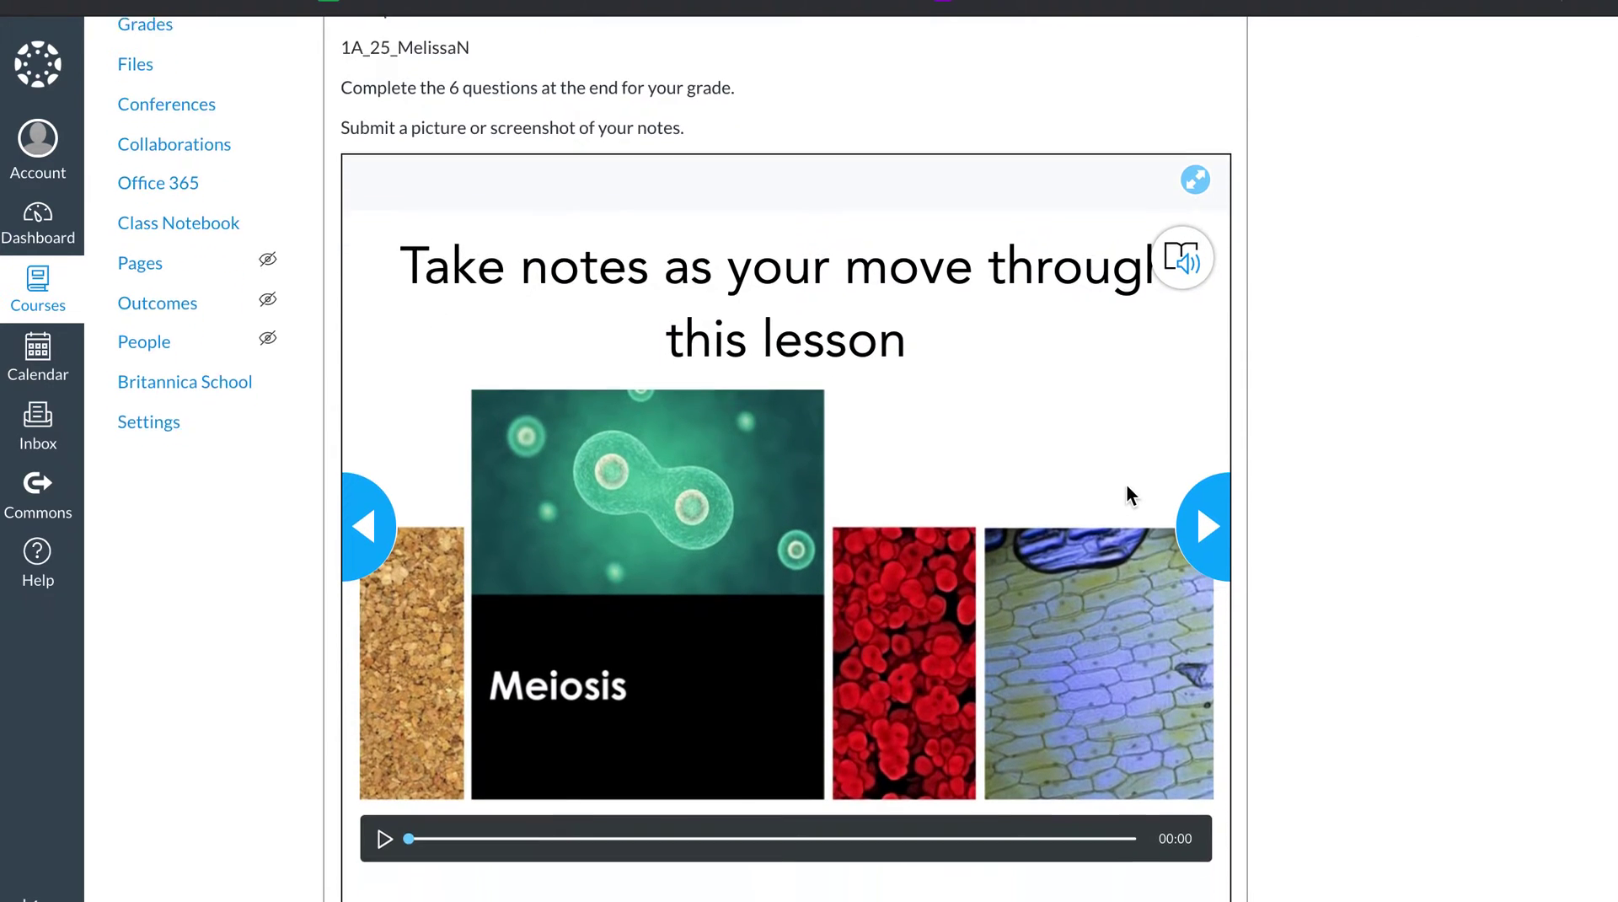
pyautogui.scroll(-1, 1127, 487)
pyautogui.scroll(1, 1128, 487)
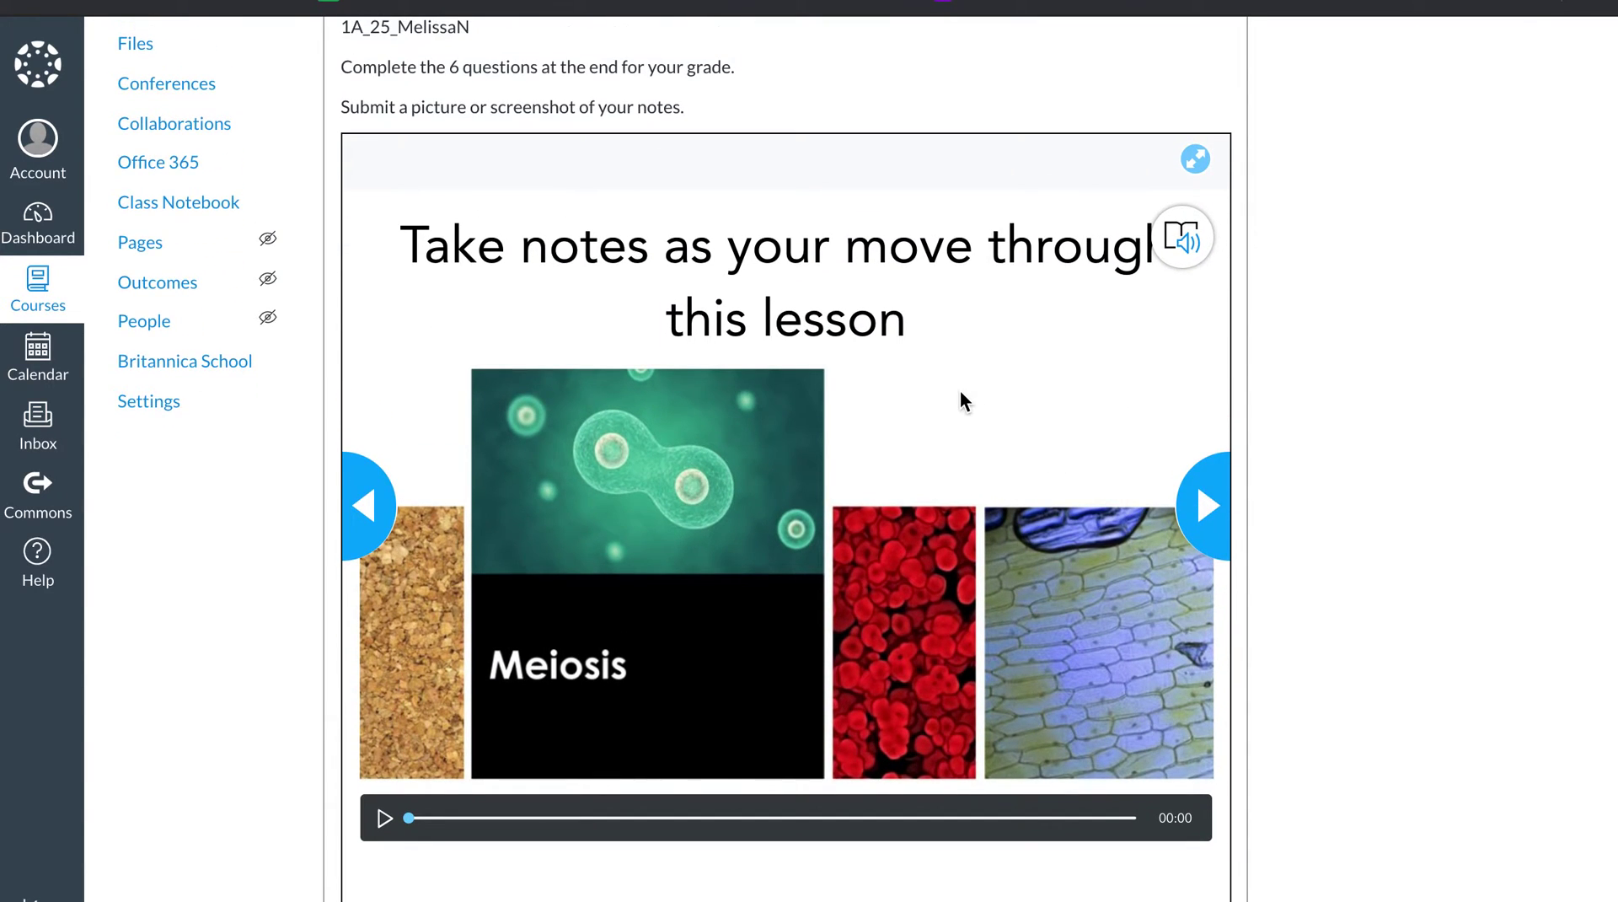
pyautogui.scroll(-3, 960, 393)
pyautogui.scroll(8, 960, 392)
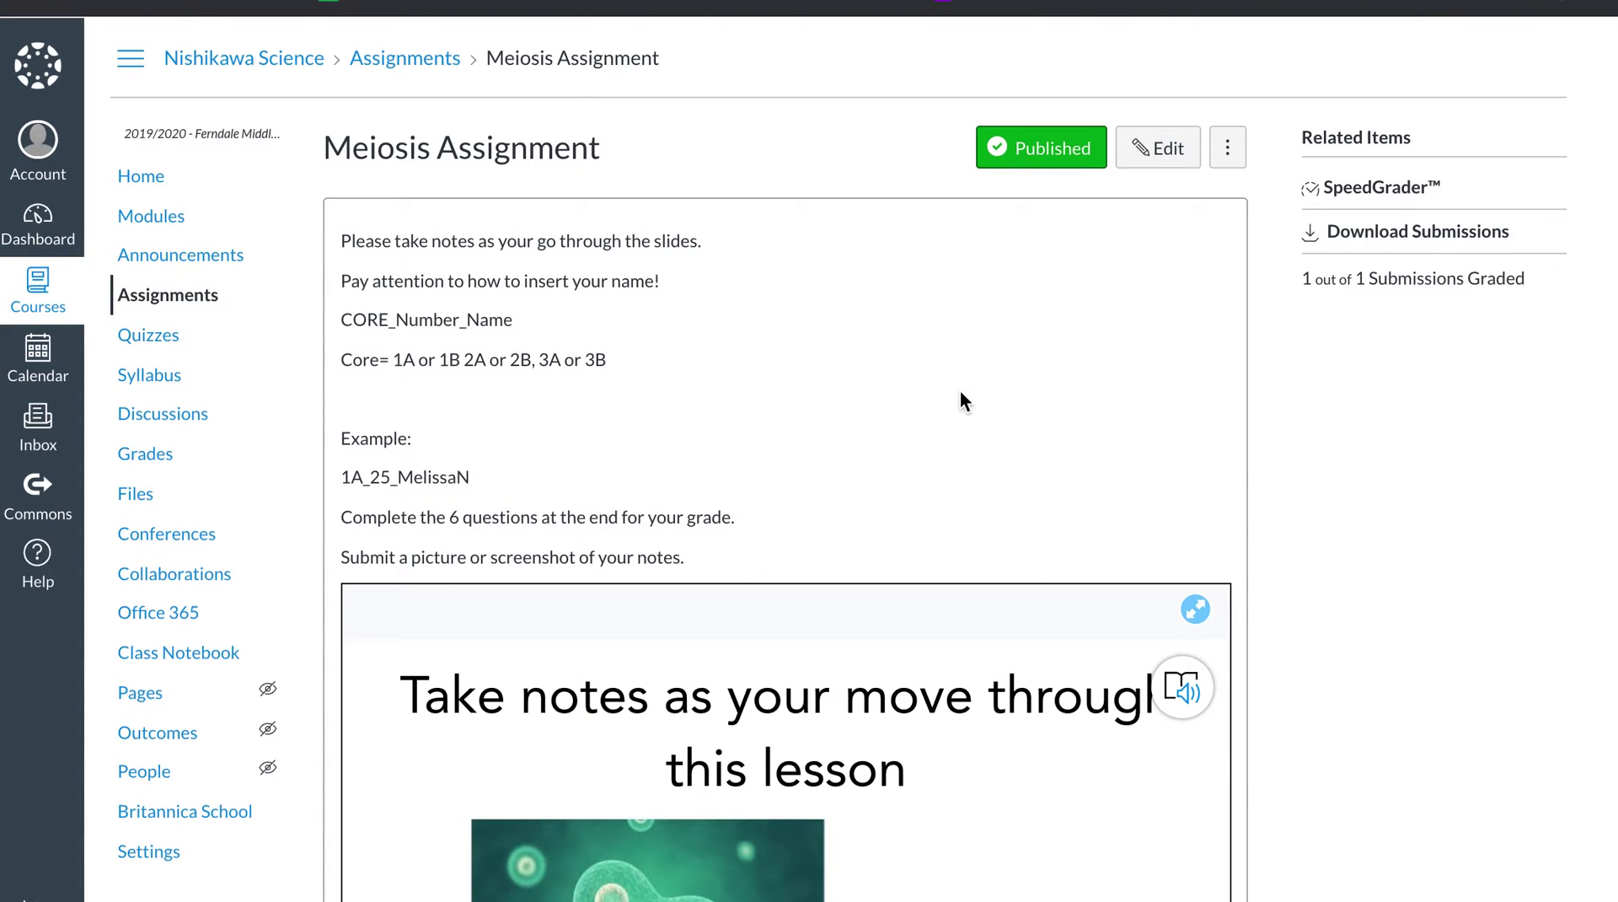
pyautogui.scroll(-10, 959, 391)
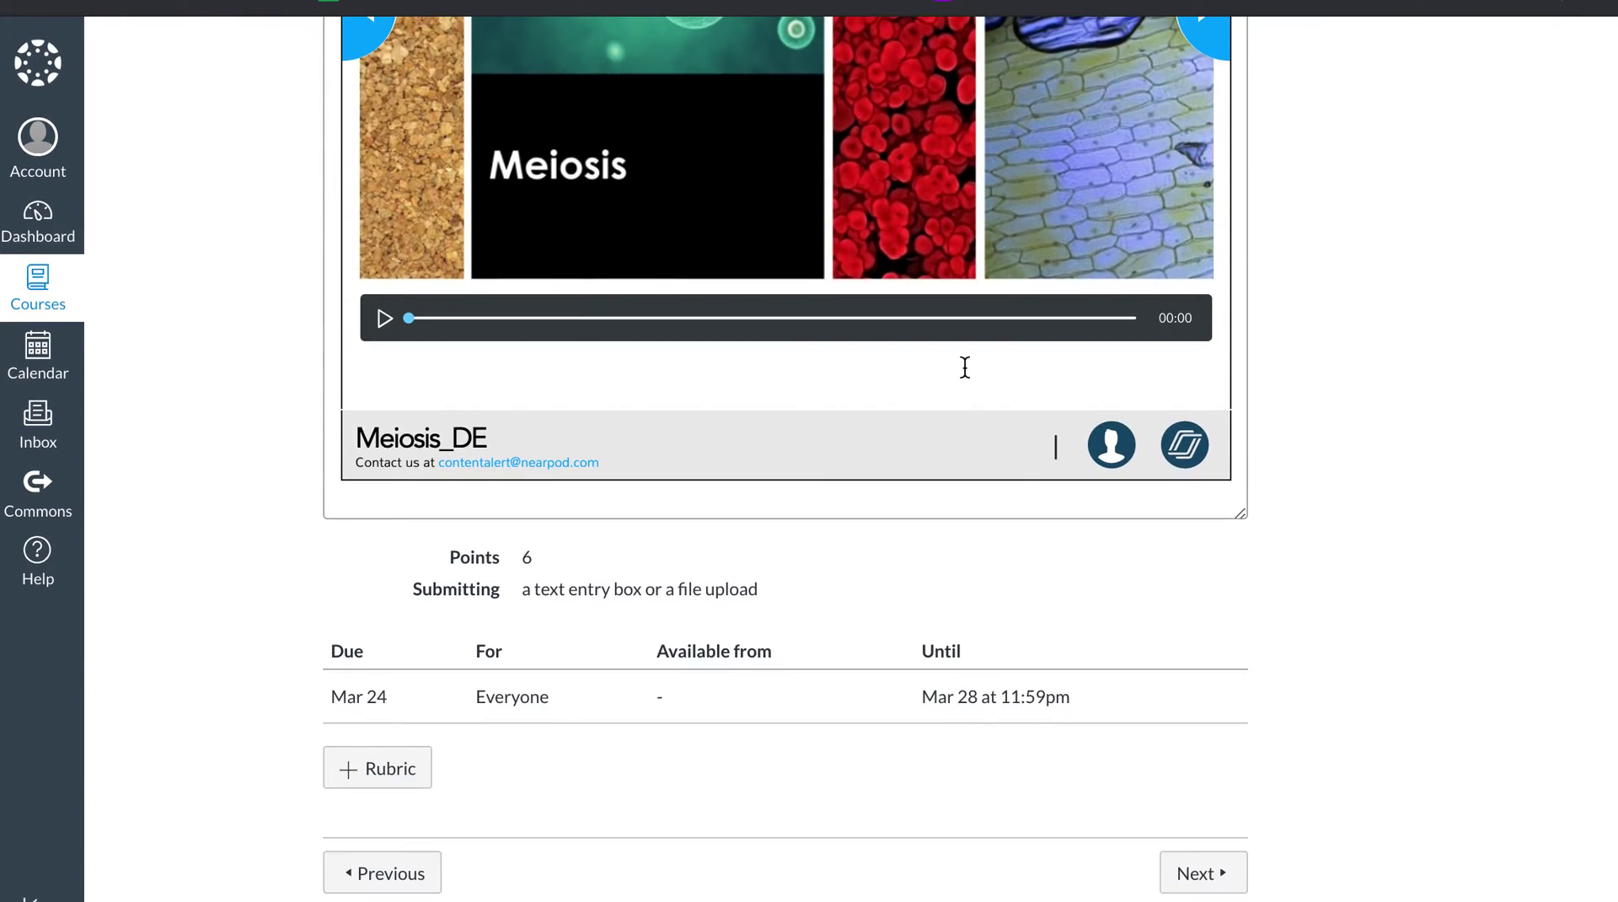
pyautogui.scroll(10, 965, 367)
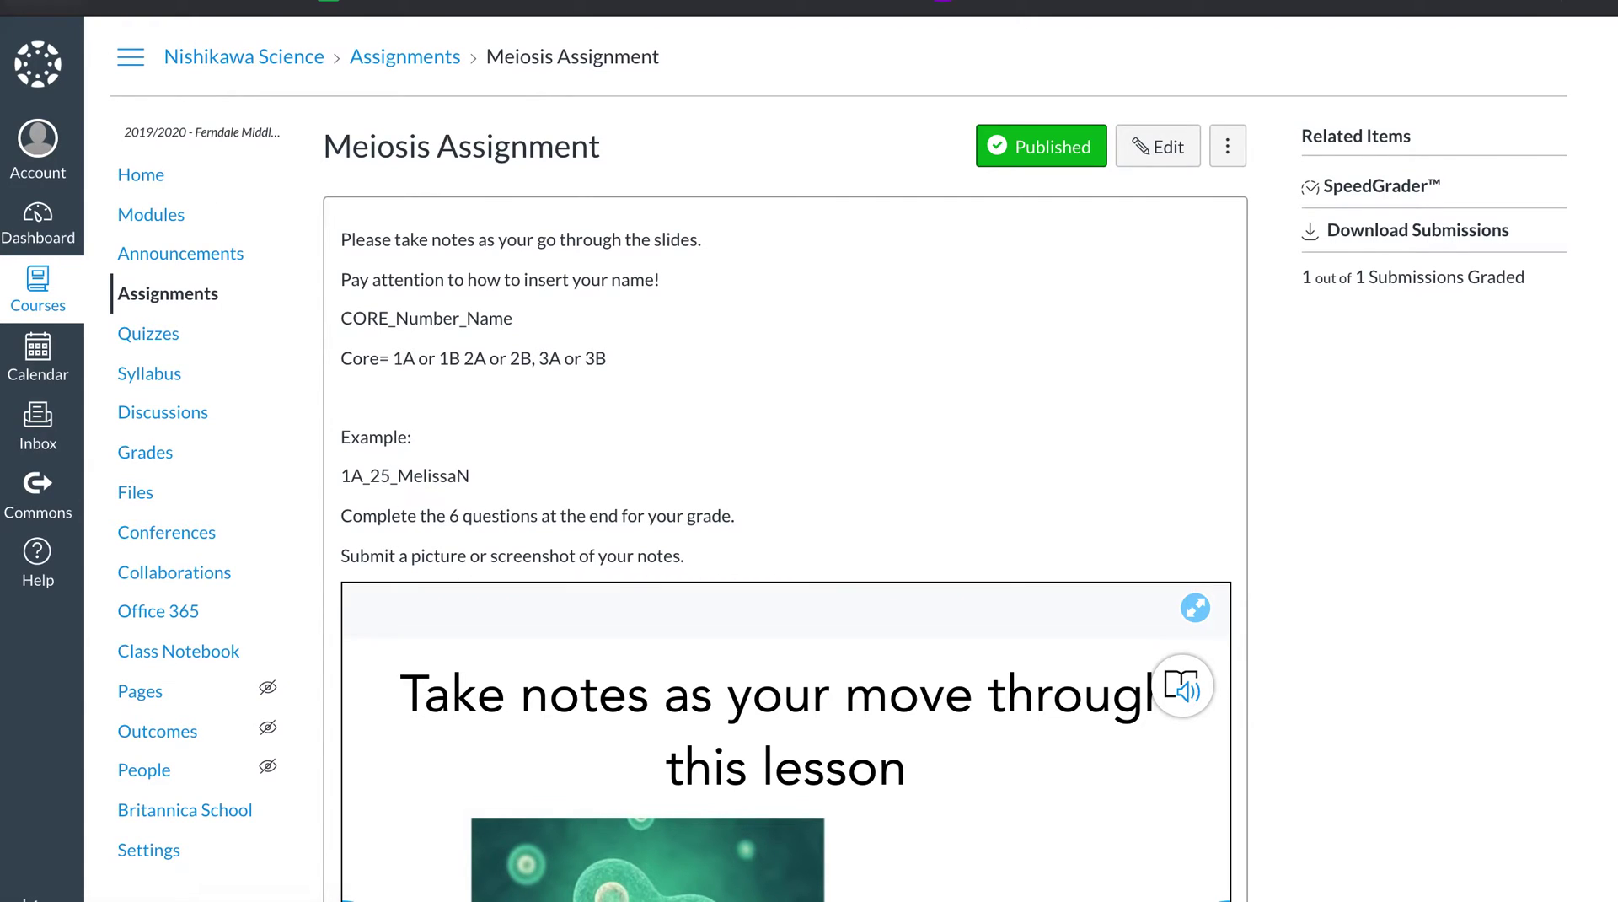
pyautogui.click(968, 256)
# Step: Return to the March 23-27 Check In! discussion and look over the whole post again
pyautogui.hotkey('alt', 'Left')
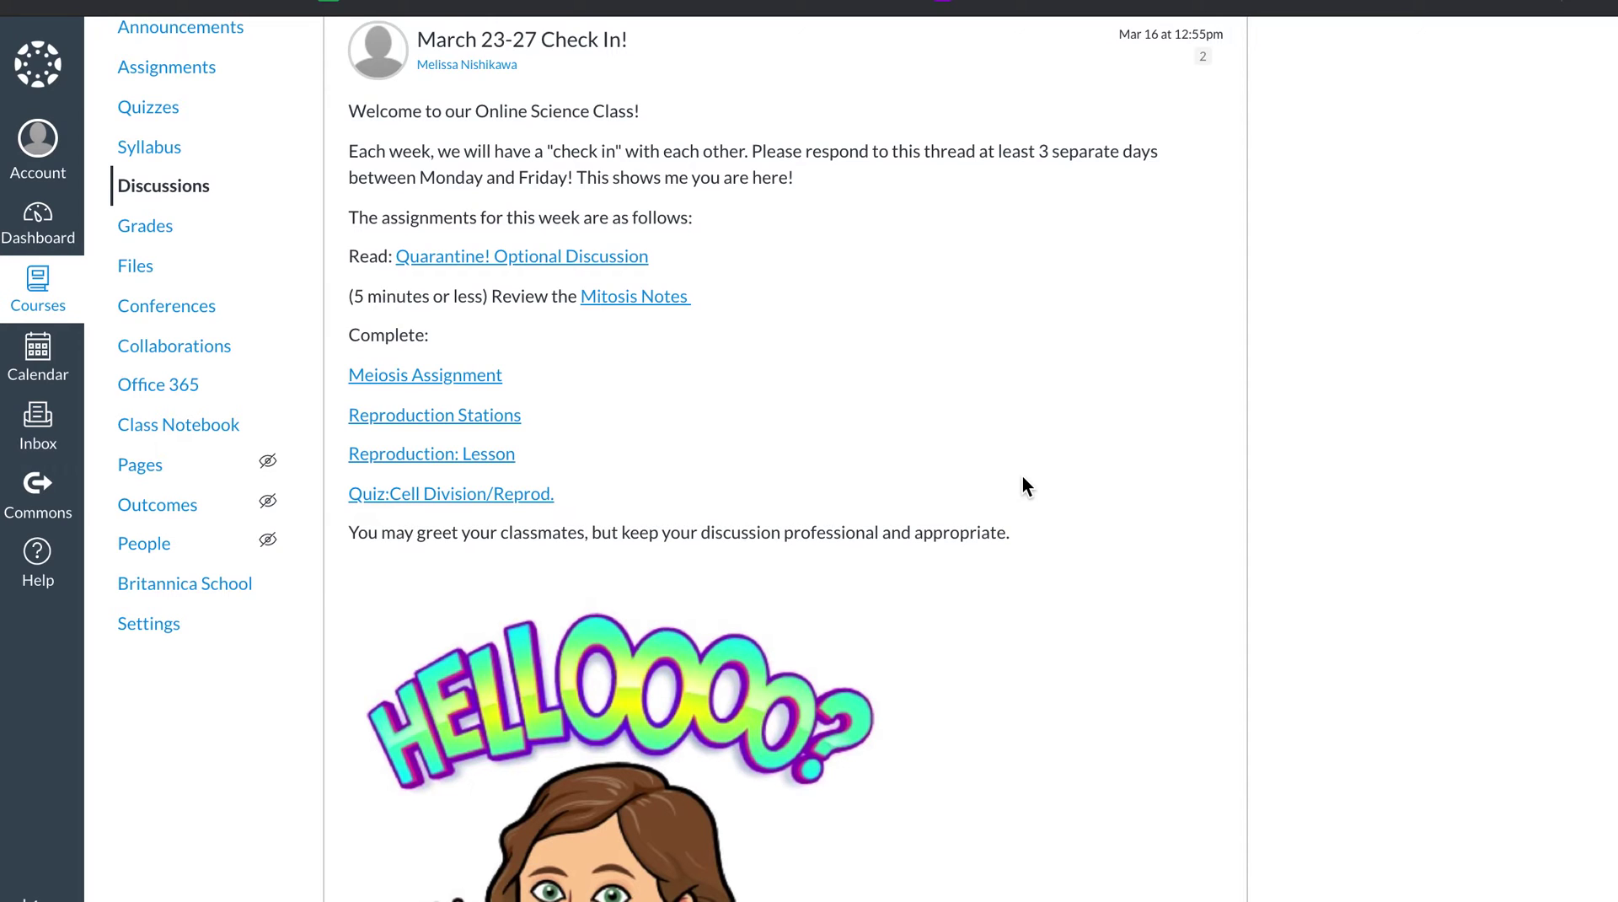
pyautogui.scroll(-5, 1023, 477)
pyautogui.scroll(8, 1022, 478)
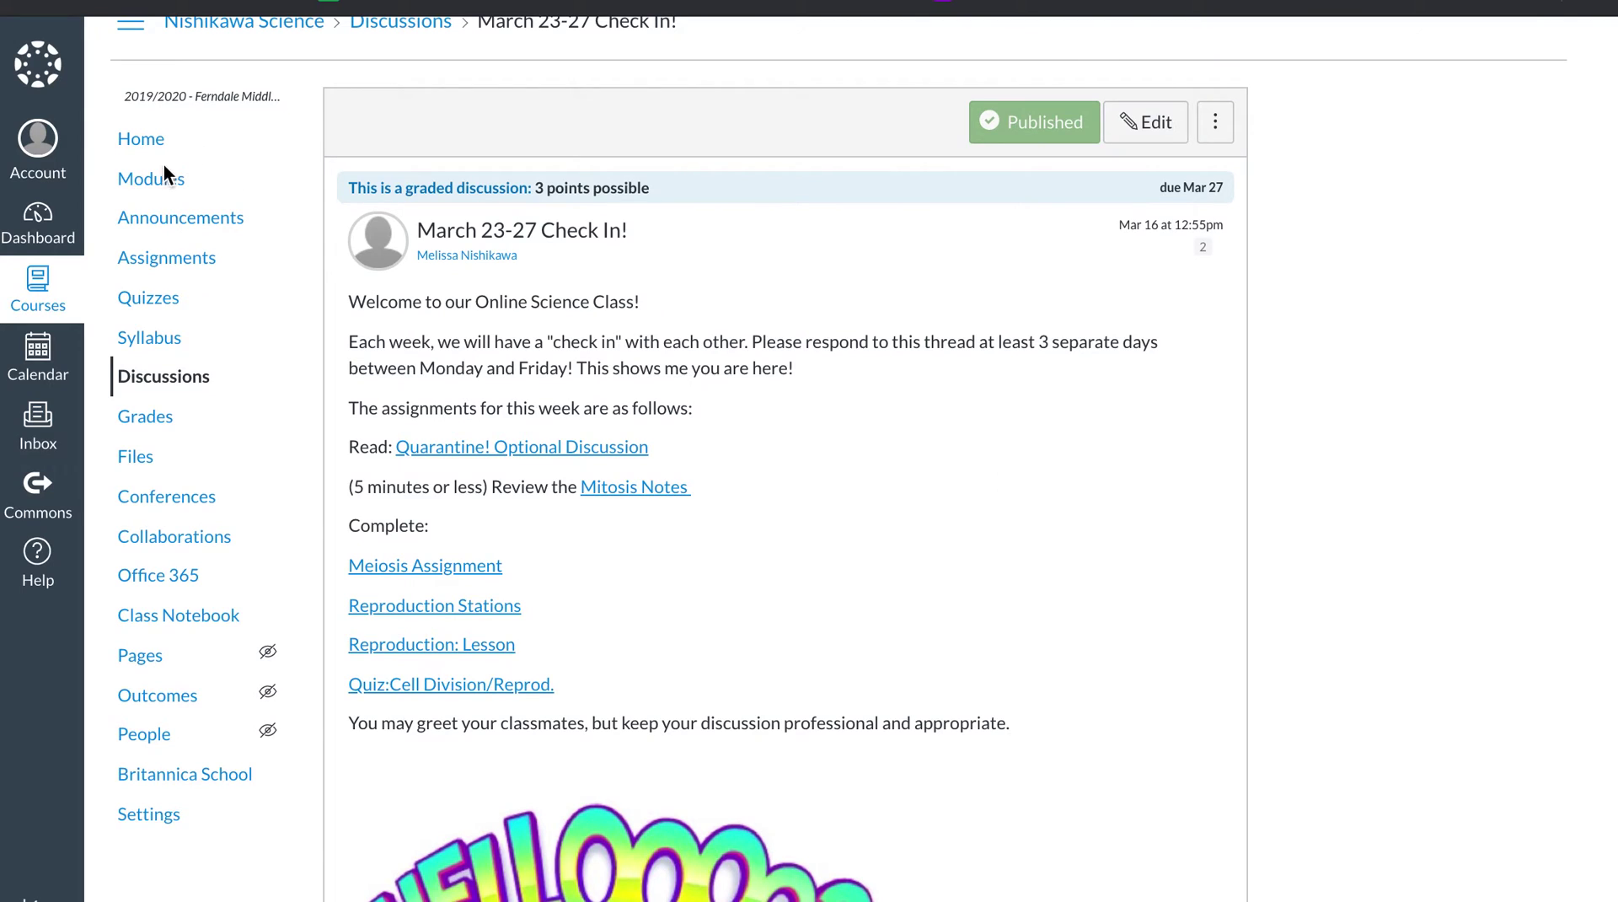
# Step: View the course's Modules page and compare it with the module list on the Home page
pyautogui.click(152, 186)
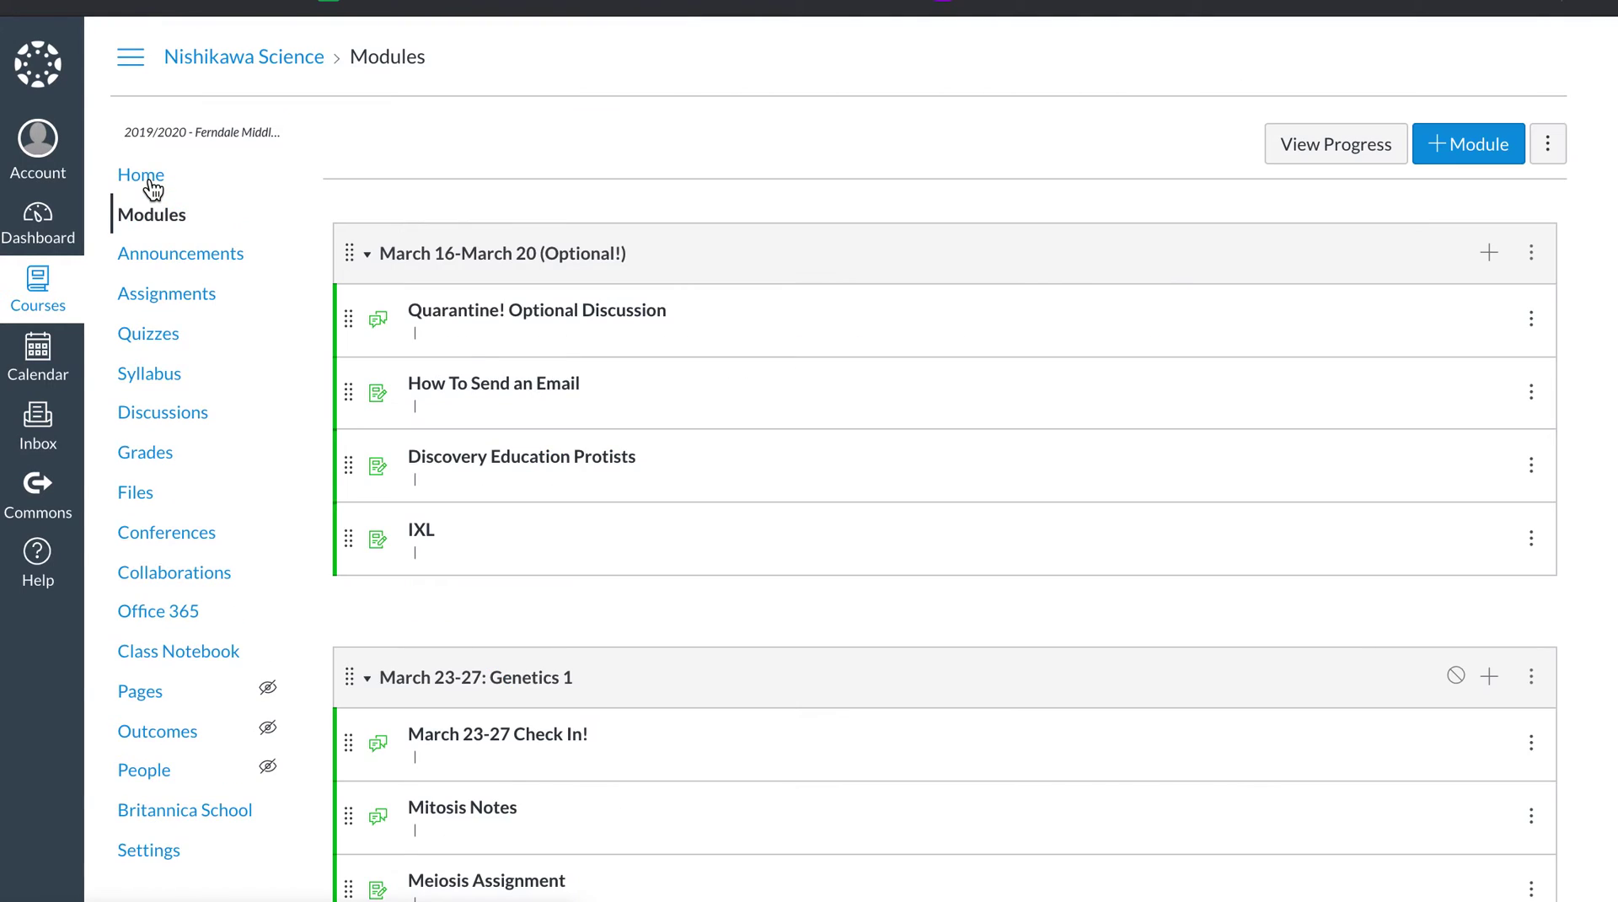
pyautogui.scroll(-3, 152, 189)
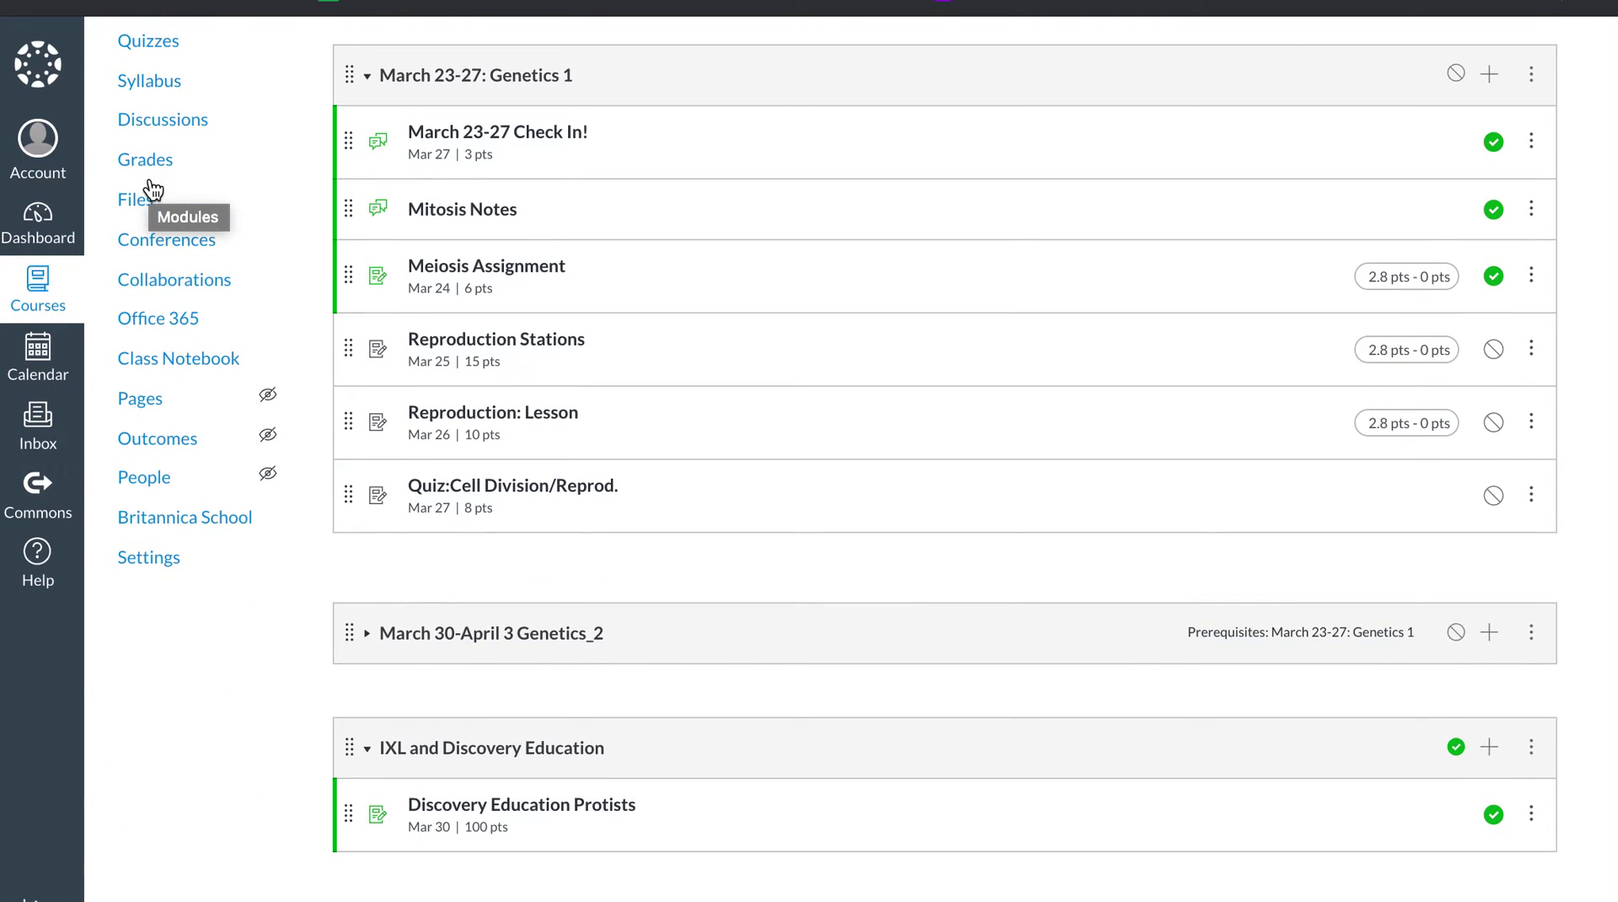
pyautogui.scroll(4, 152, 190)
pyautogui.click(139, 165)
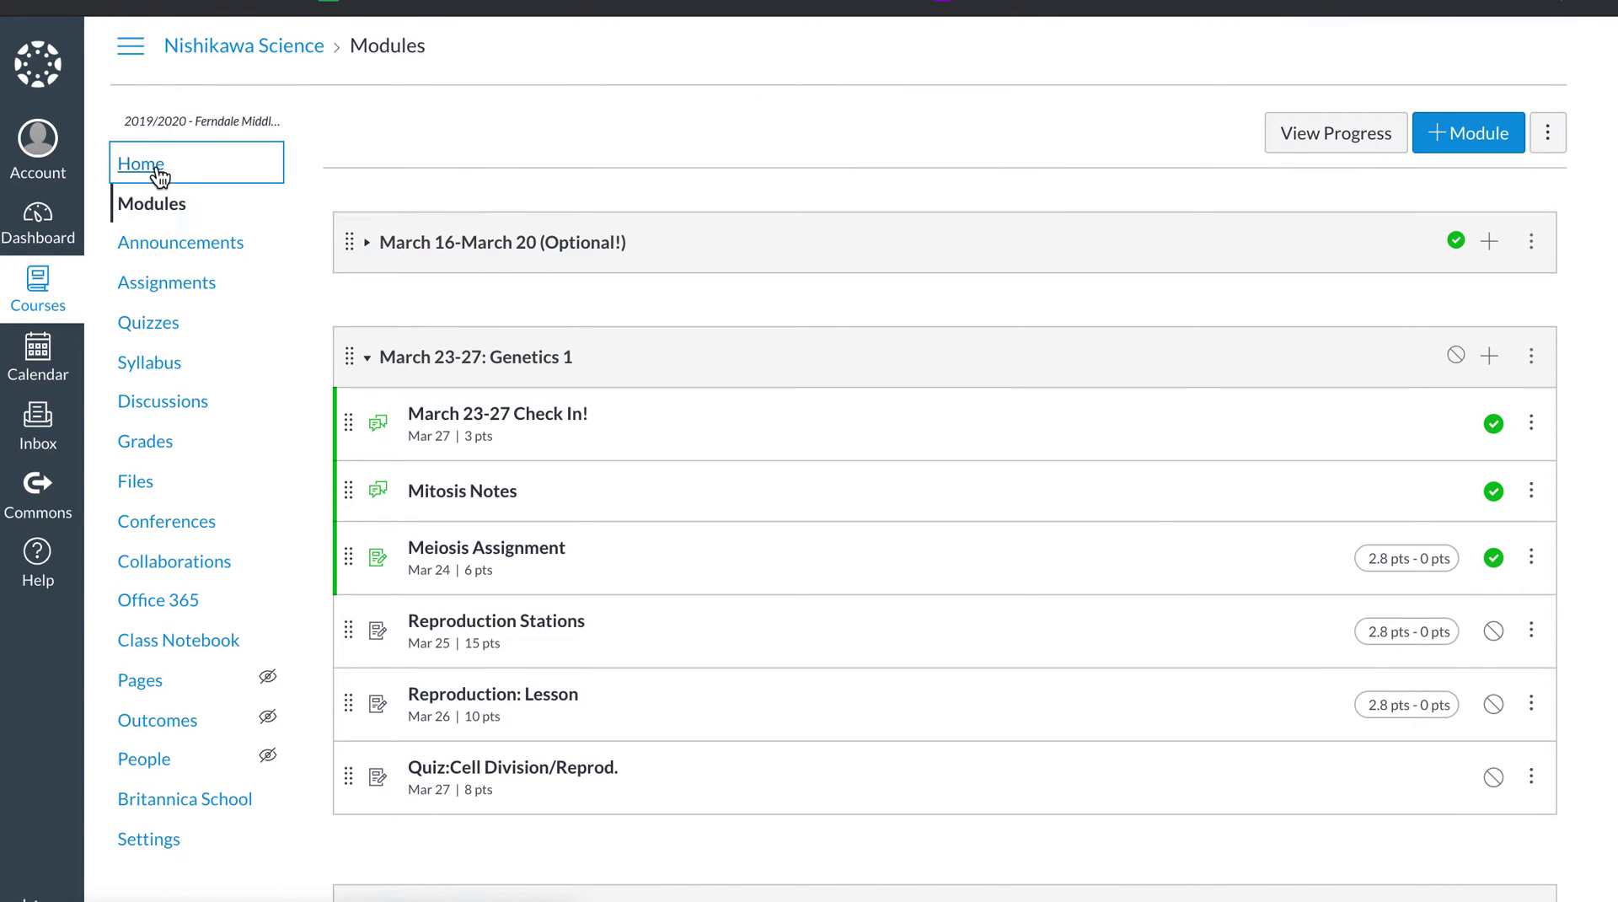
pyautogui.scroll(-3, 159, 169)
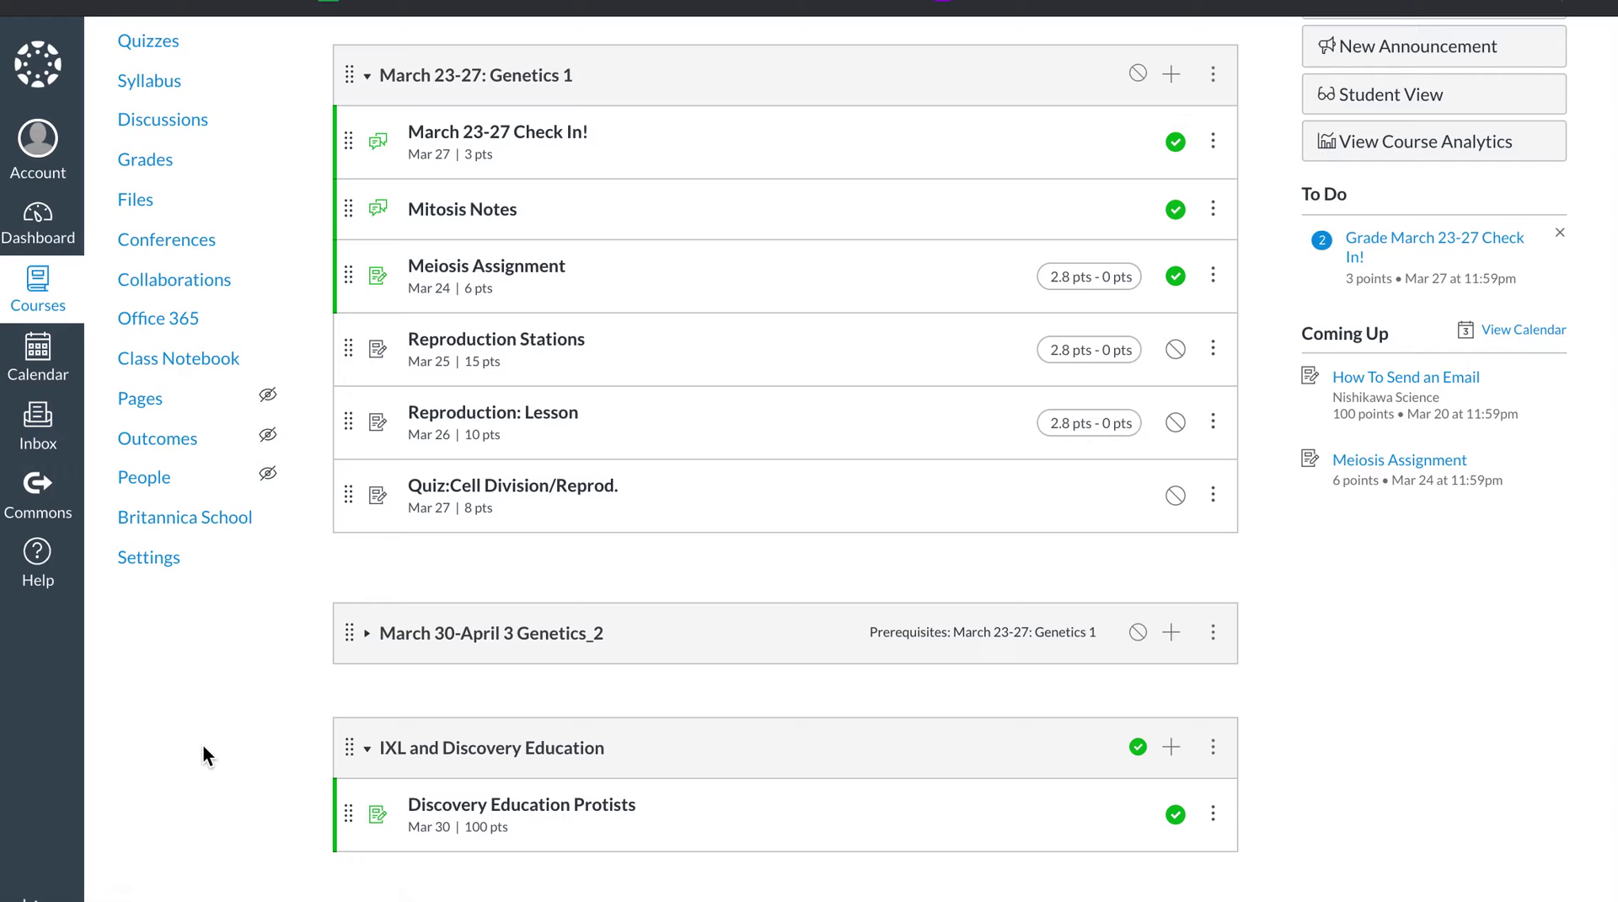
# Step: Open the navigation section of the course settings and examine the student-visible items, the hidden items and the Modules item's options
pyautogui.click(156, 573)
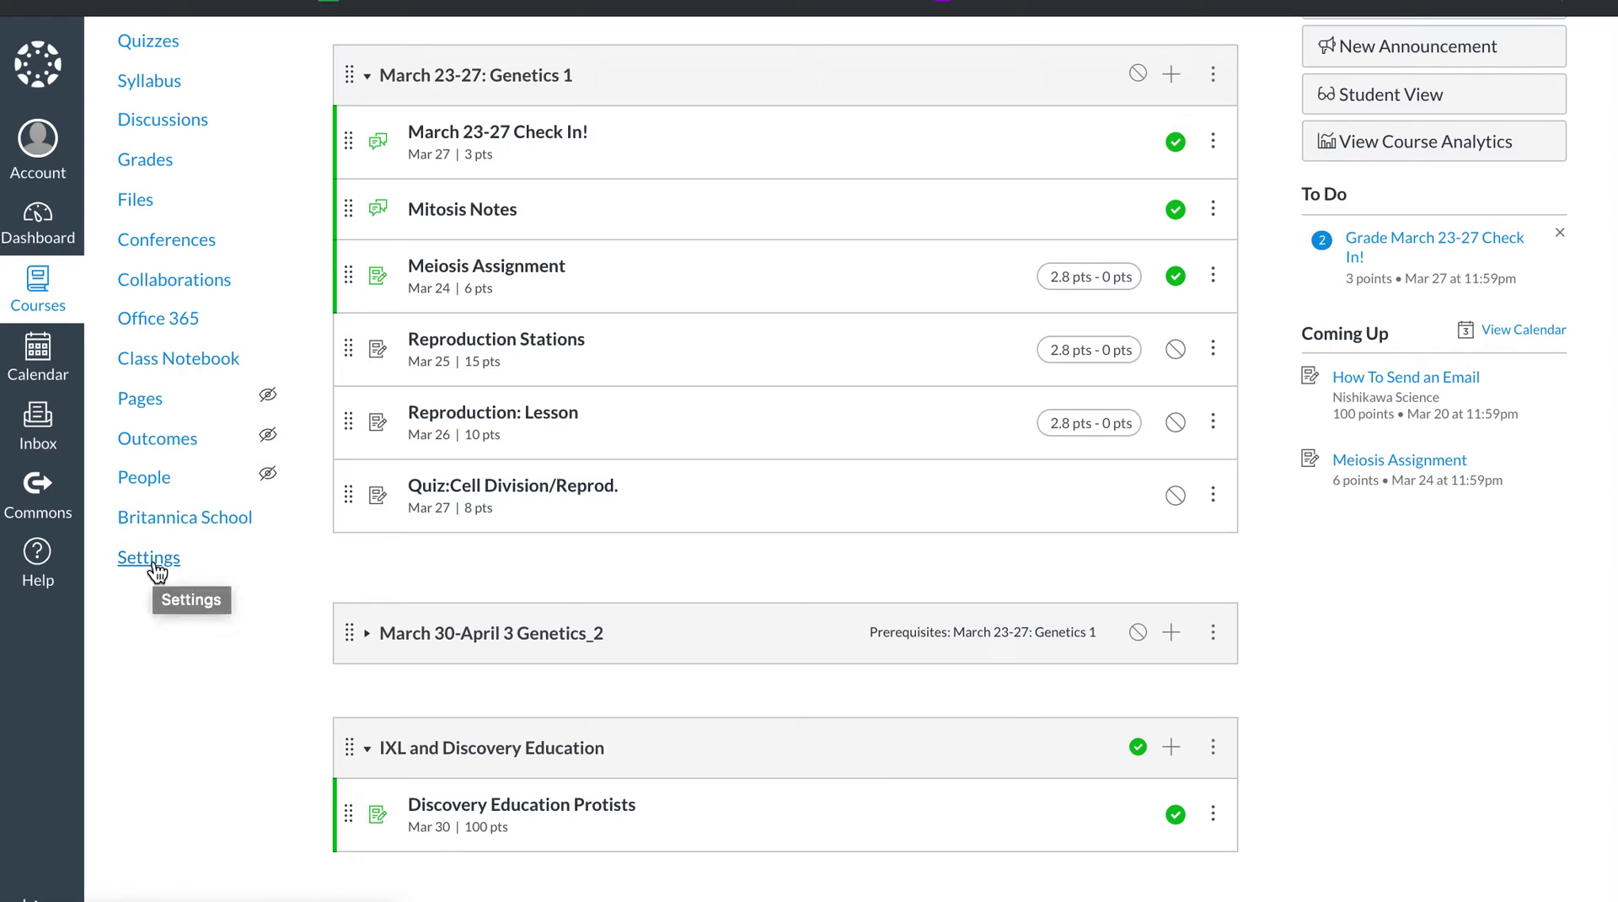
pyautogui.click(156, 572)
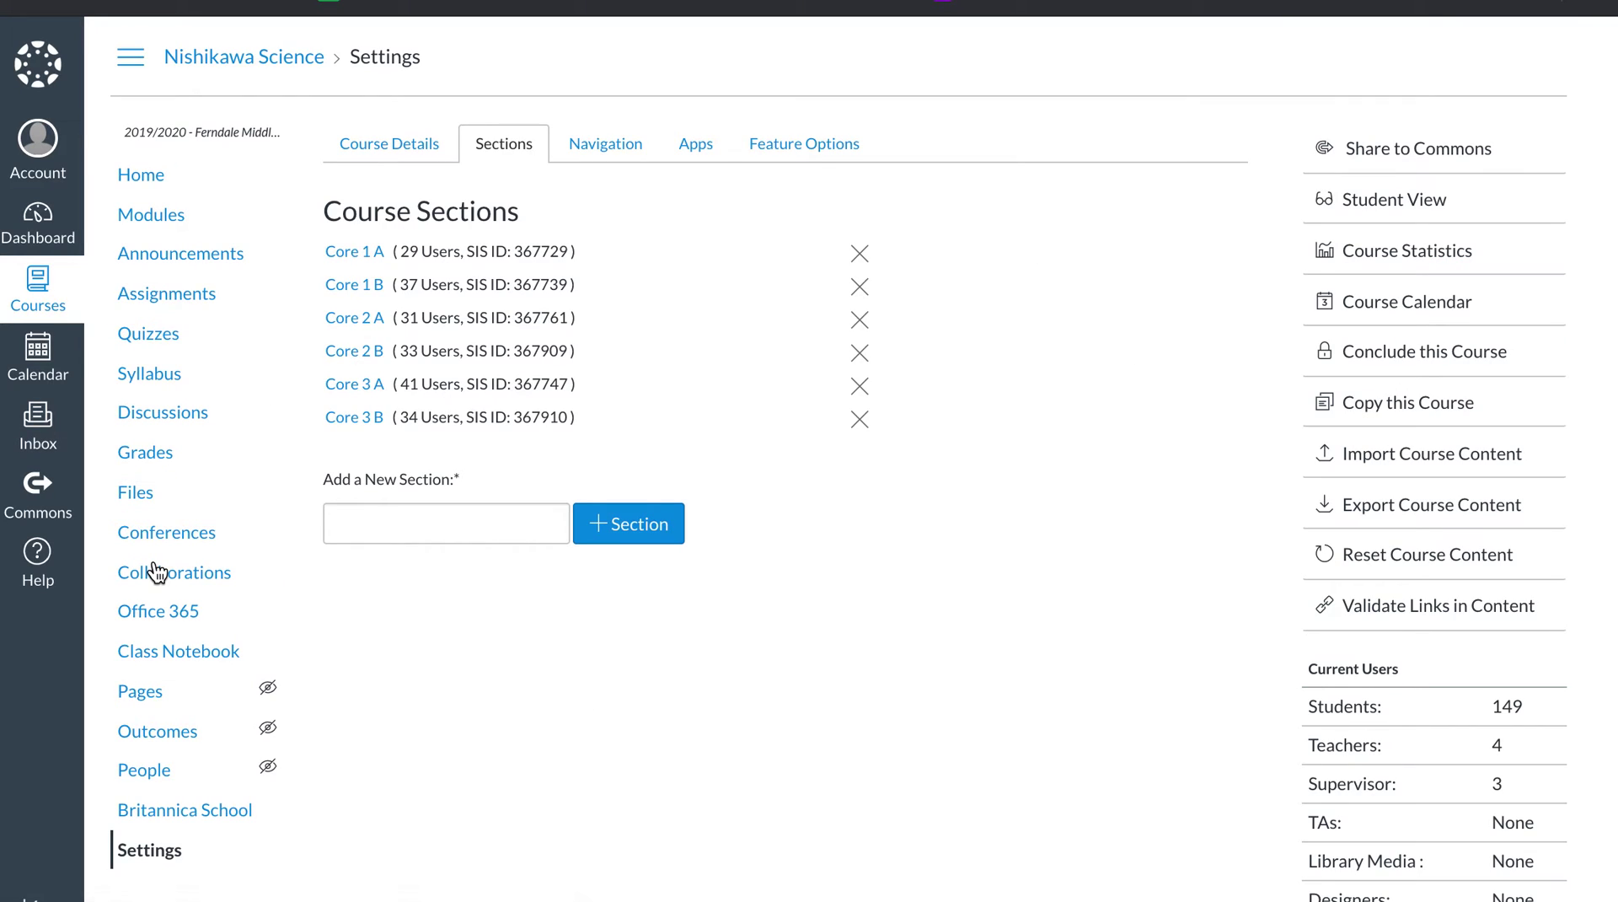
pyautogui.click(596, 142)
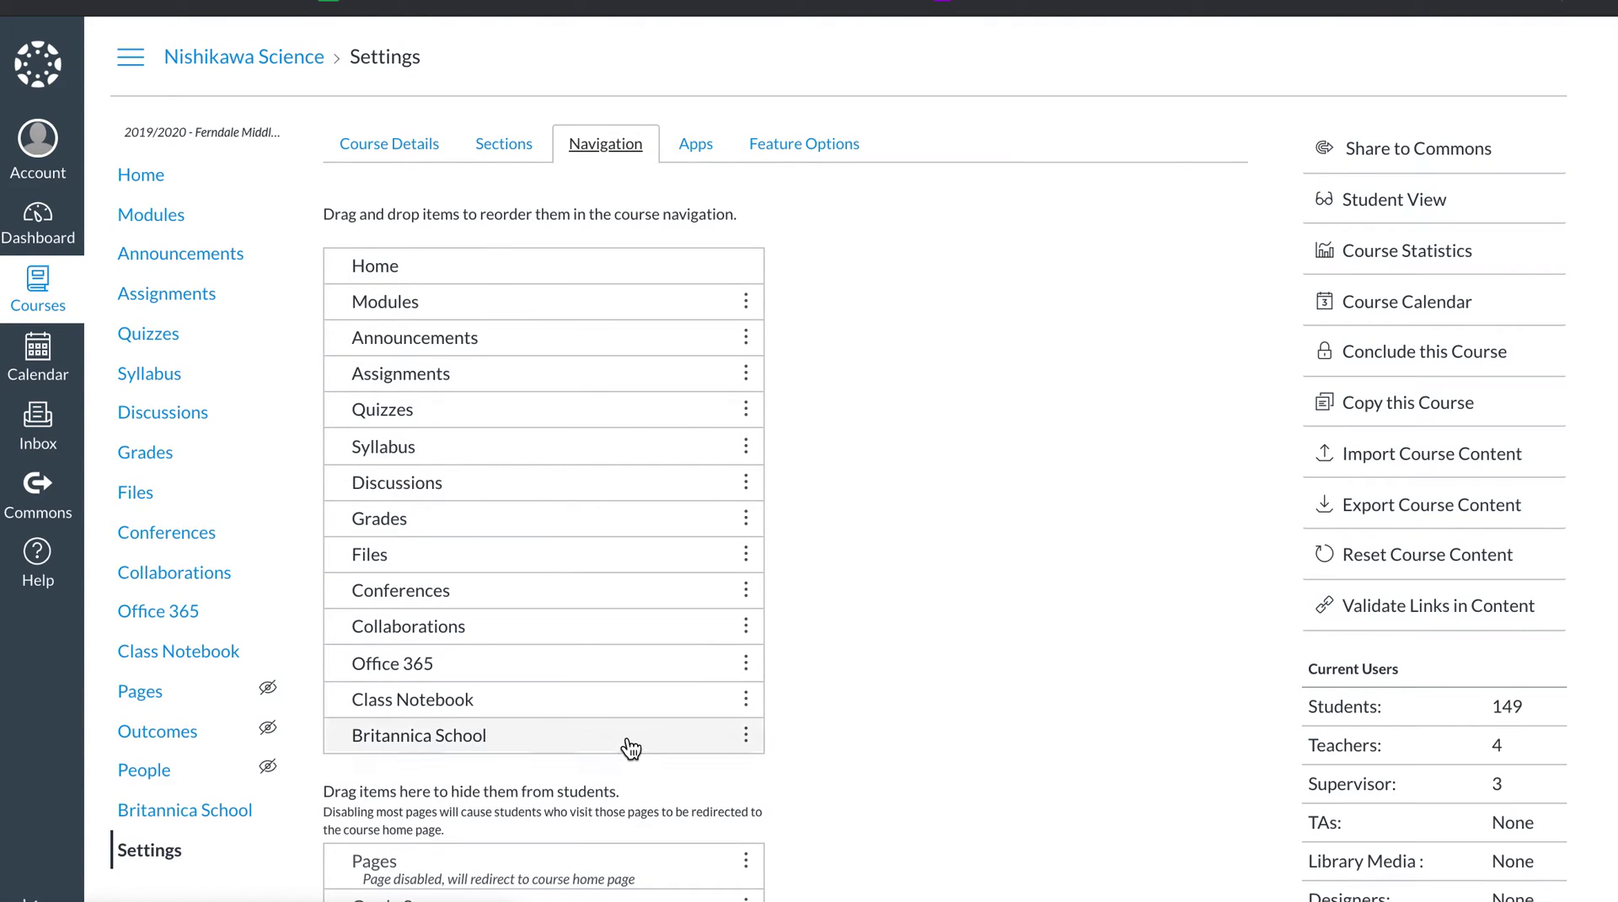
pyautogui.scroll(-5, 630, 747)
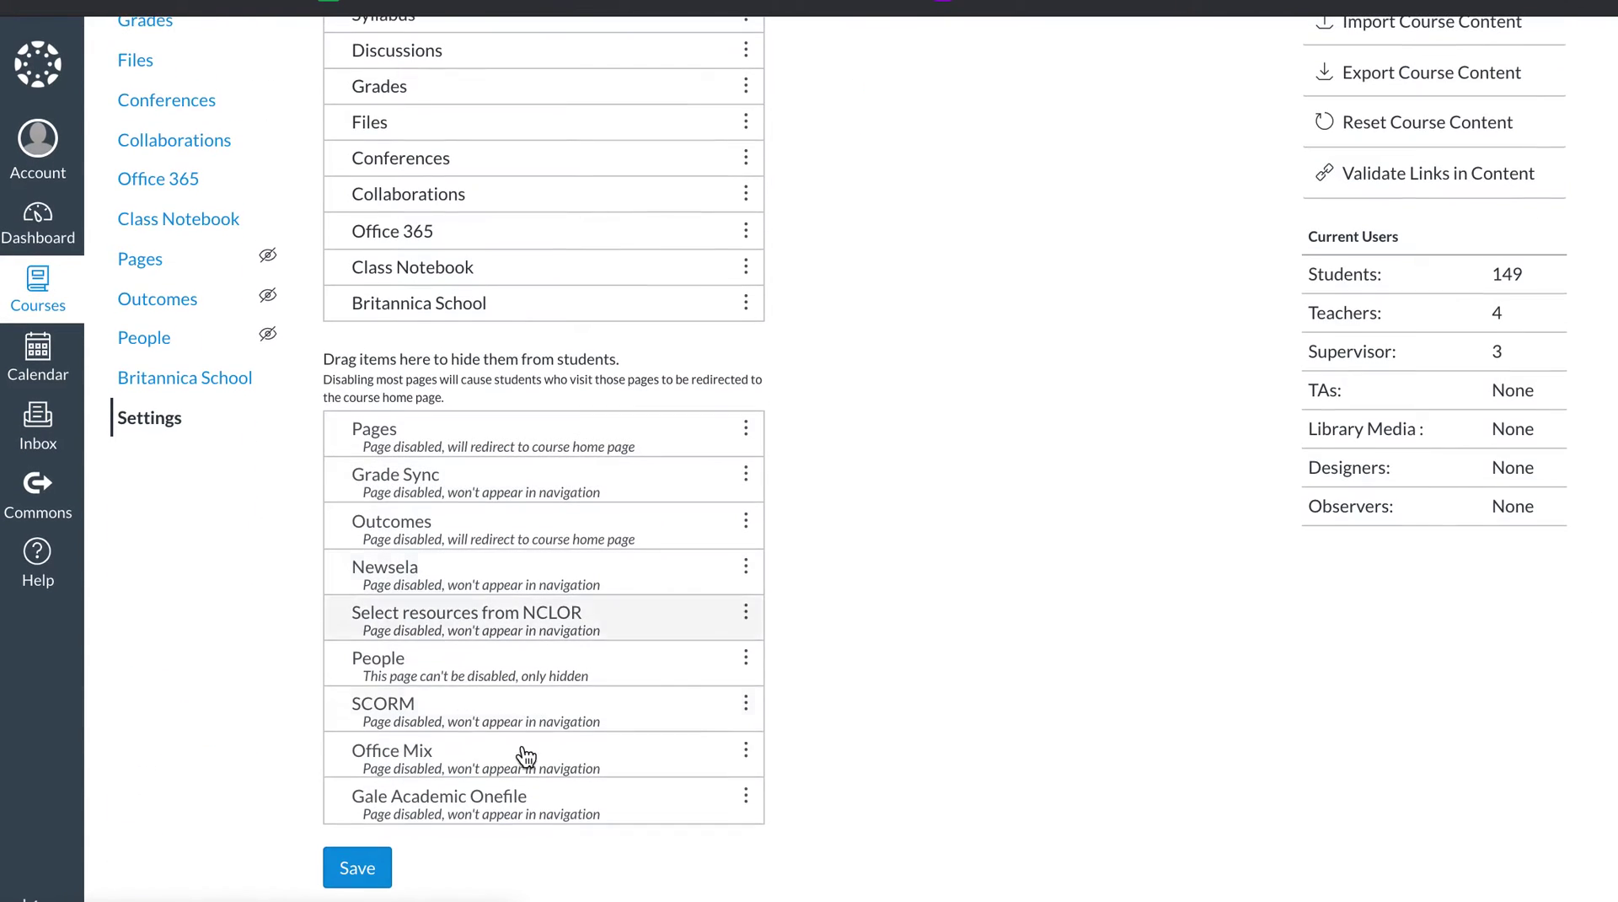
pyautogui.scroll(5, 569, 607)
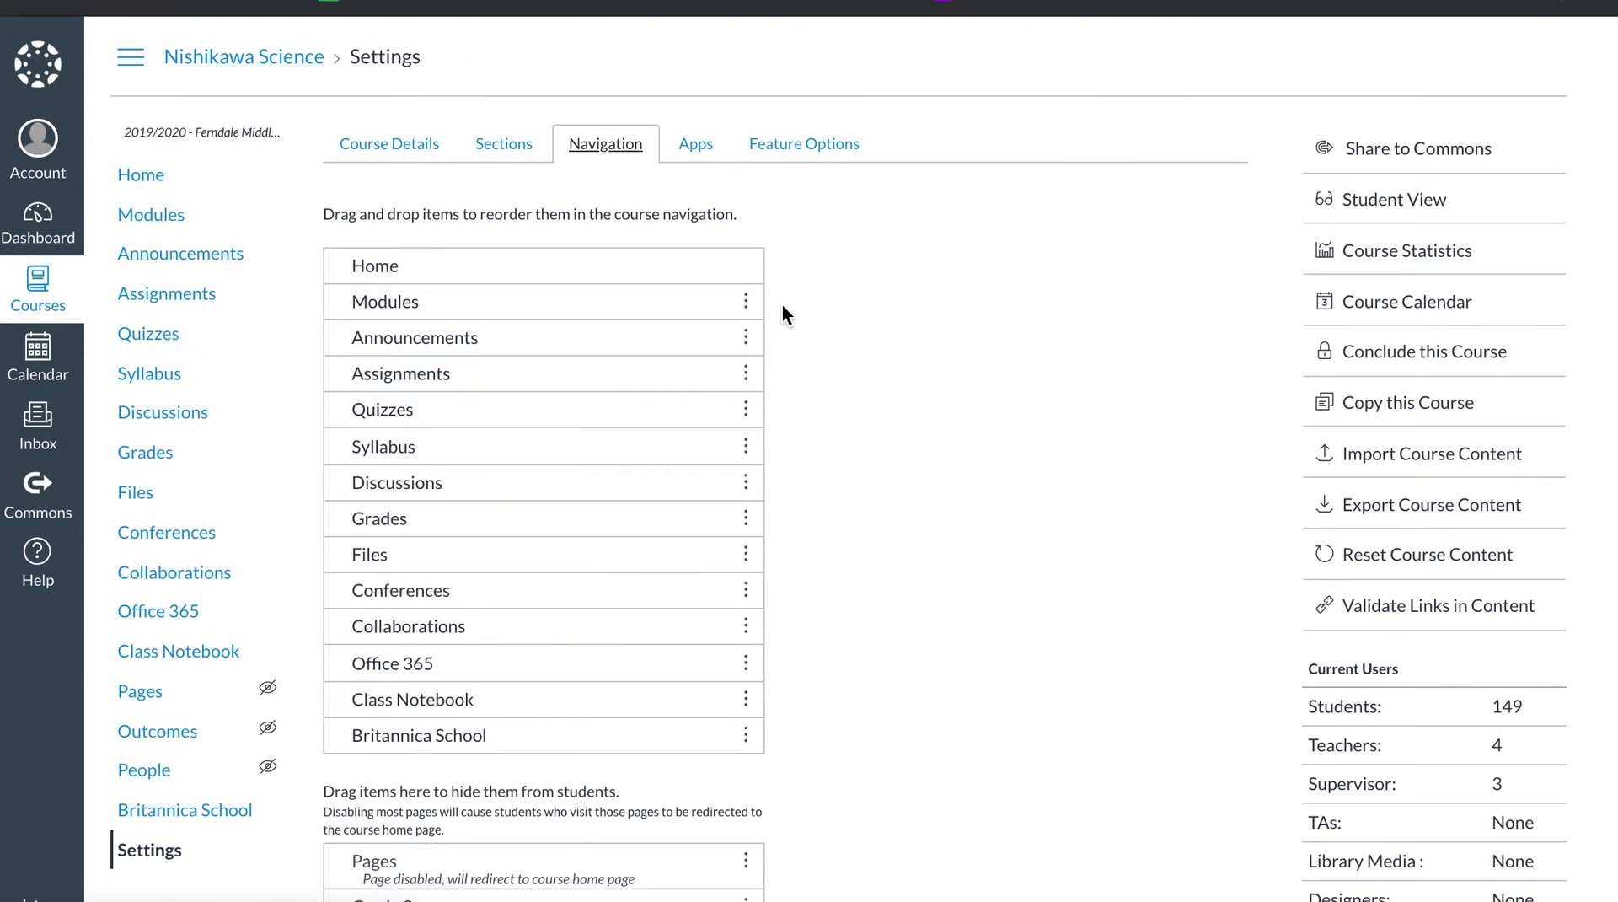
pyautogui.moveTo(747, 305)
pyautogui.mouseDown()
pyautogui.moveTo(734, 471)
pyautogui.moveTo(736, 300)
pyautogui.mouseUp()
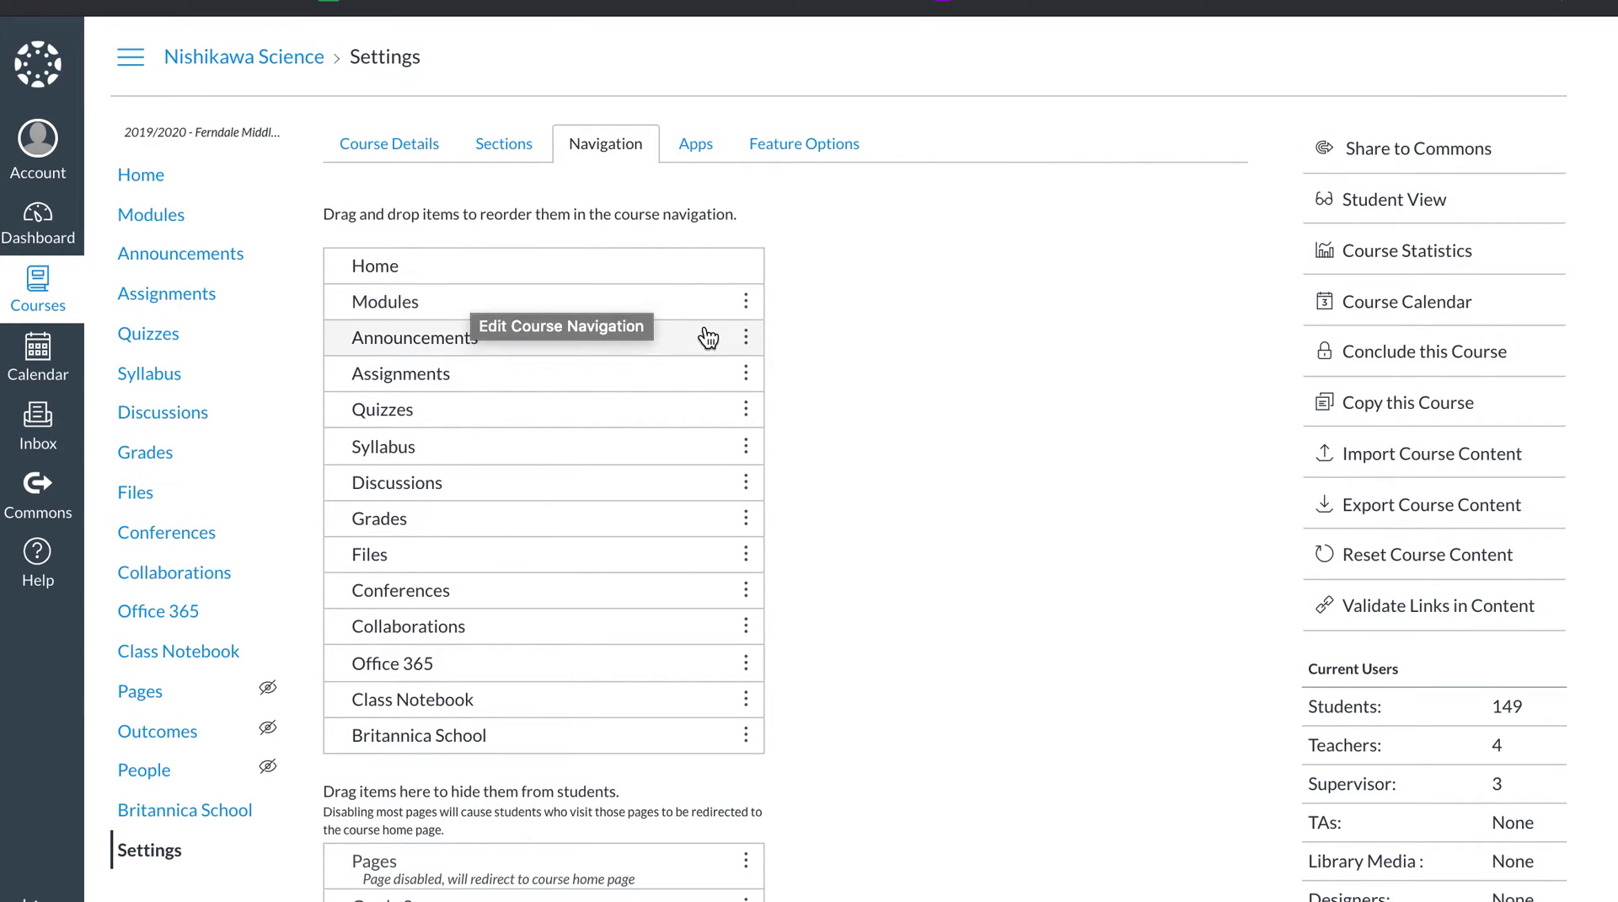
pyautogui.click(745, 301)
pyautogui.click(848, 291)
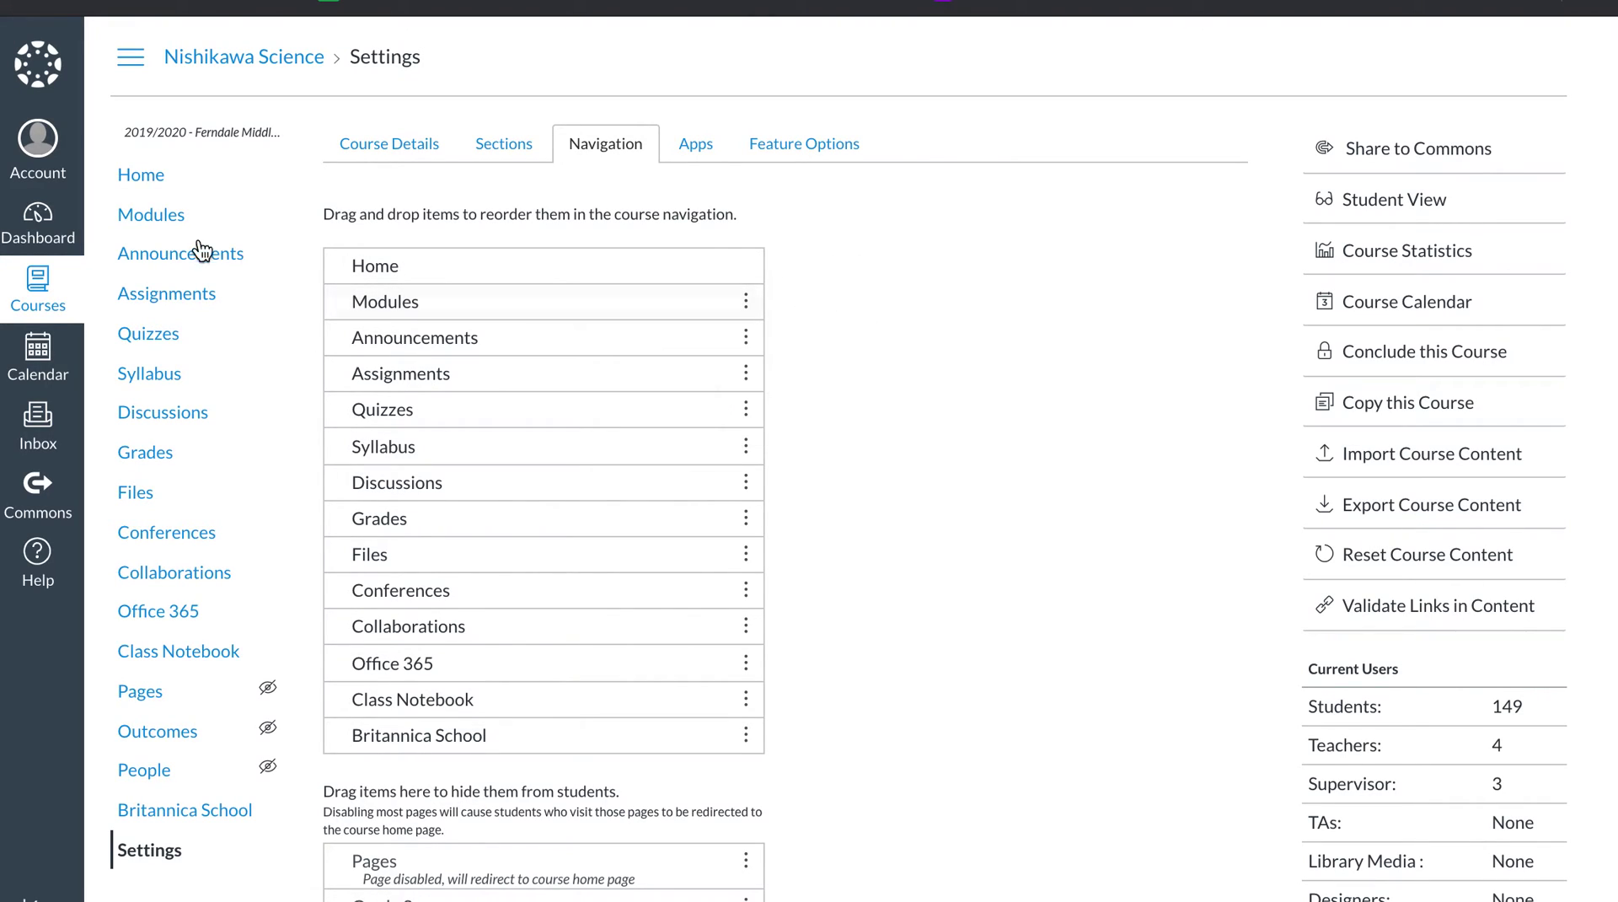
# Step: Return to the course Home page, set it to display Course Modules, save the choice and check the module list
pyautogui.click(173, 176)
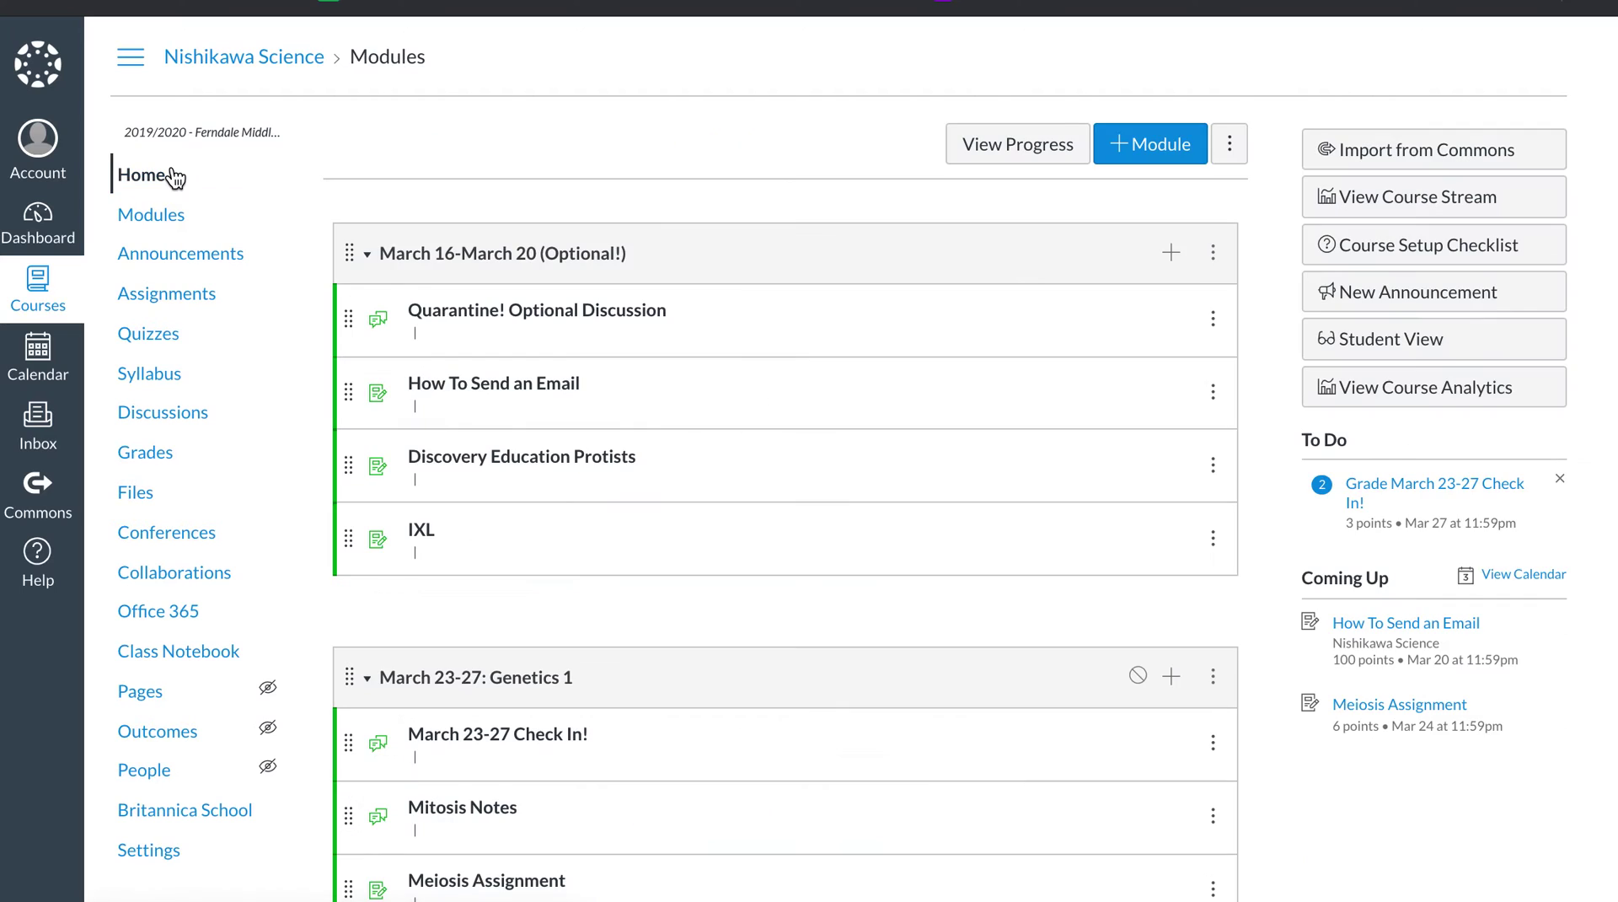
pyautogui.scroll(-4, 170, 173)
pyautogui.scroll(4, 447, 438)
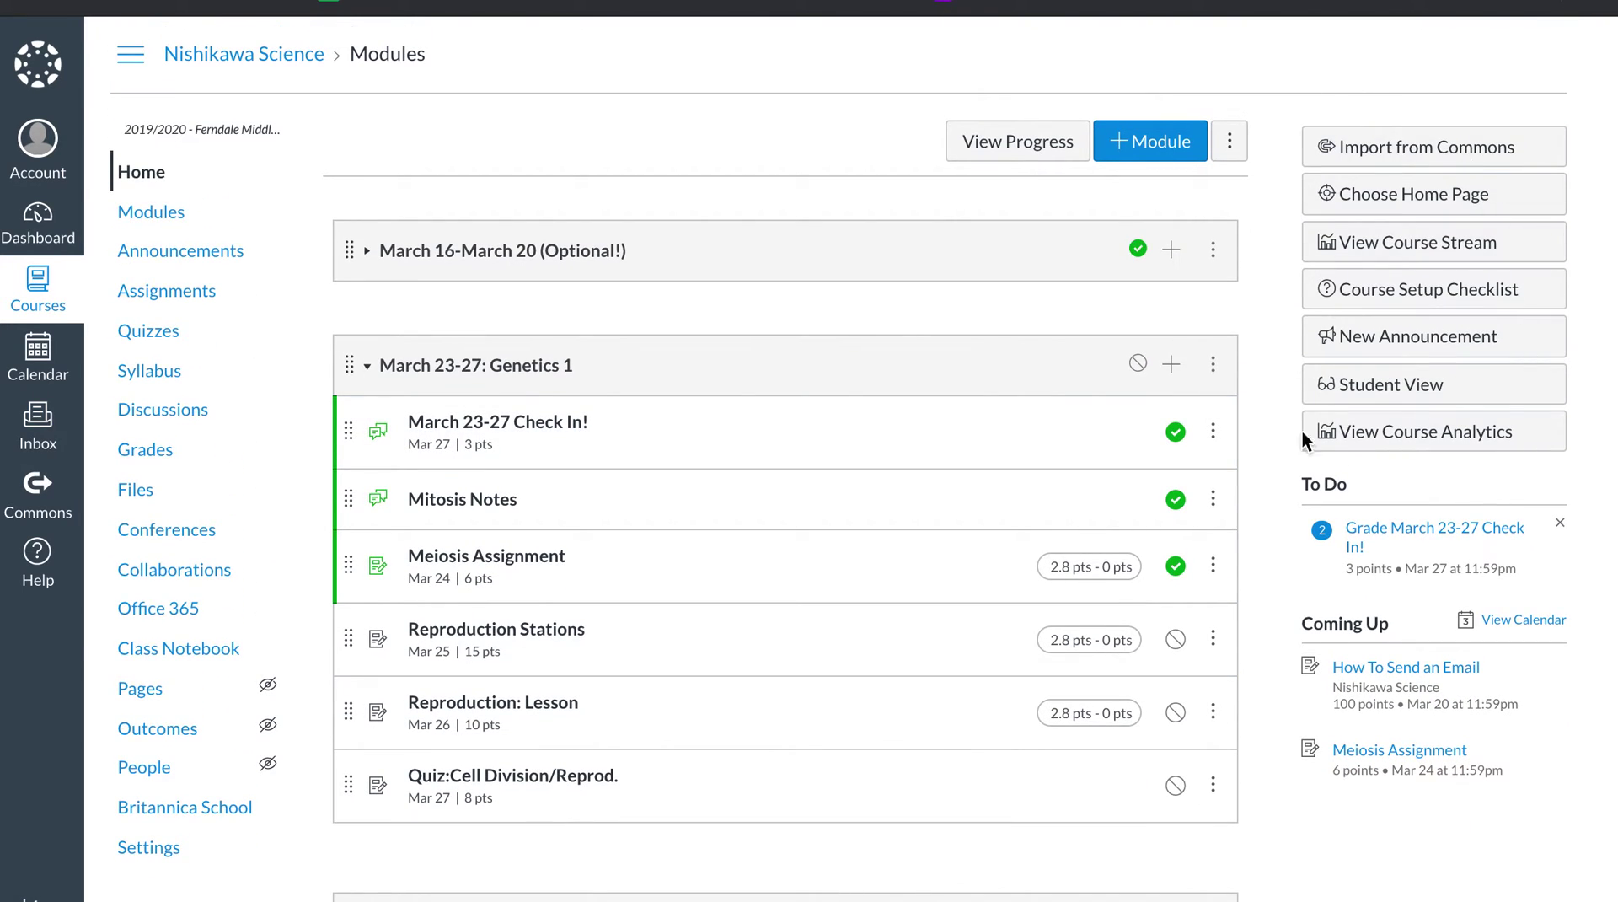
pyautogui.click(1463, 210)
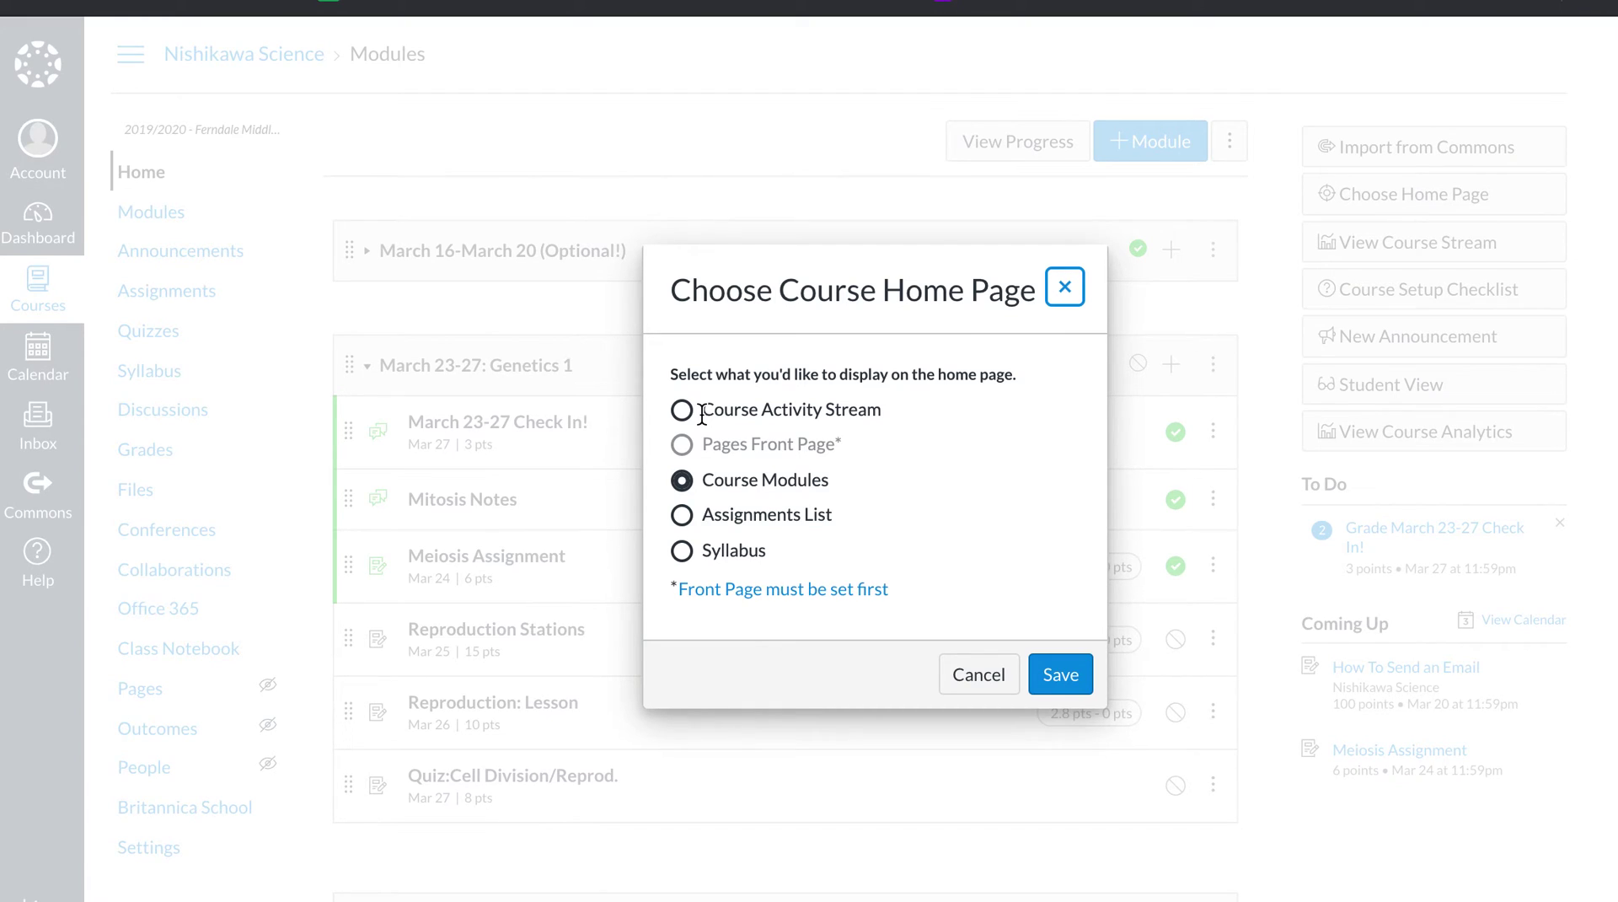
pyautogui.click(679, 479)
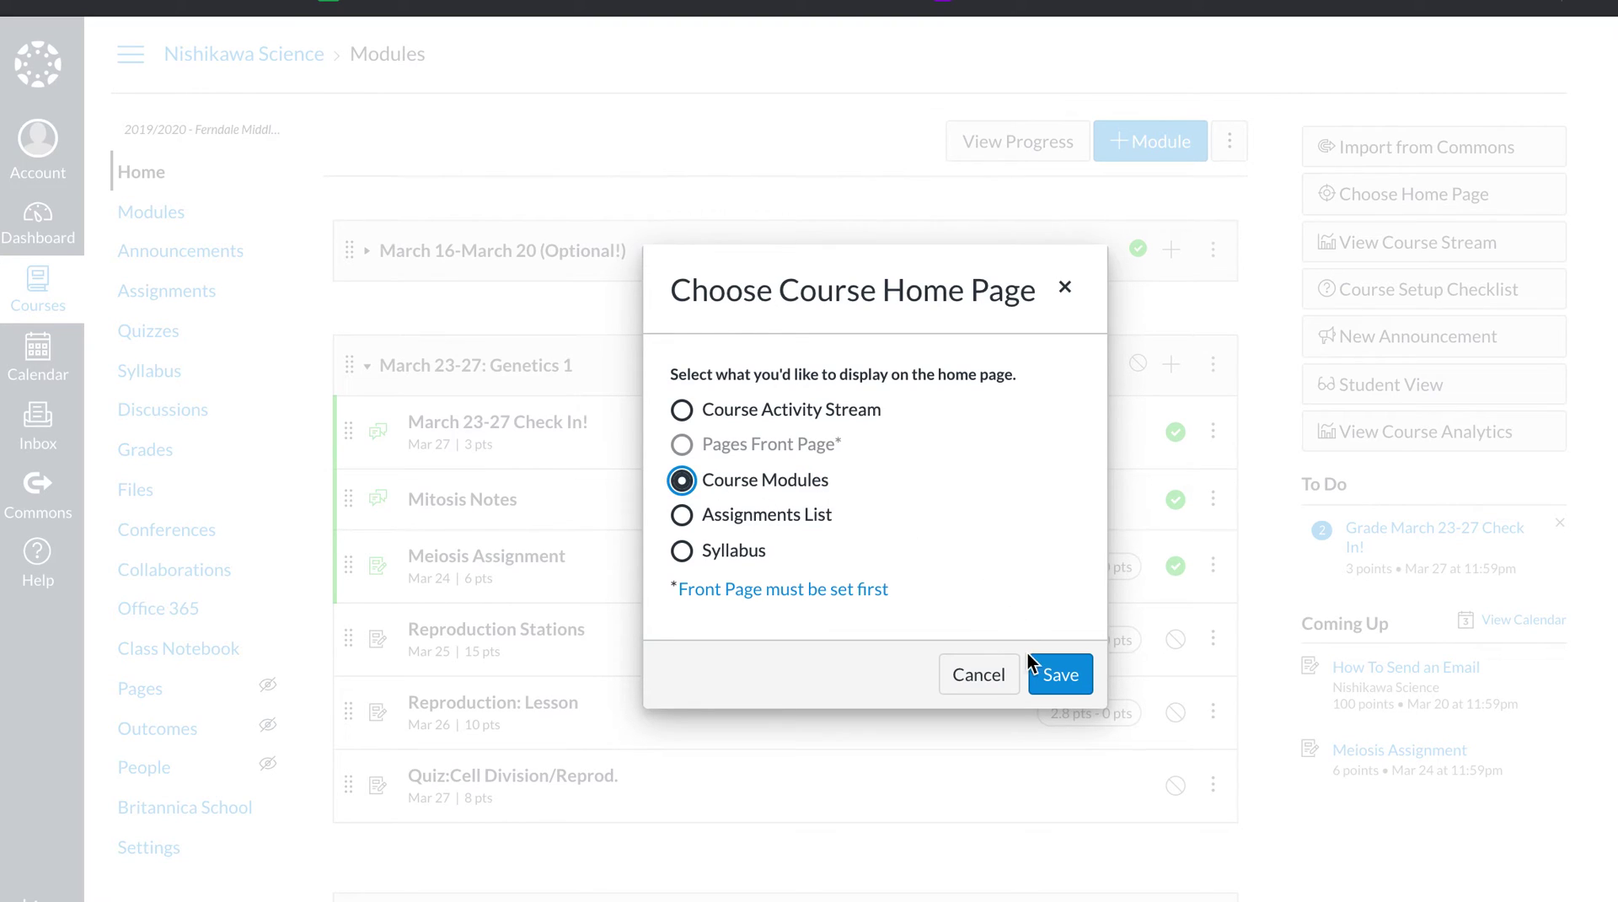
pyautogui.click(1053, 674)
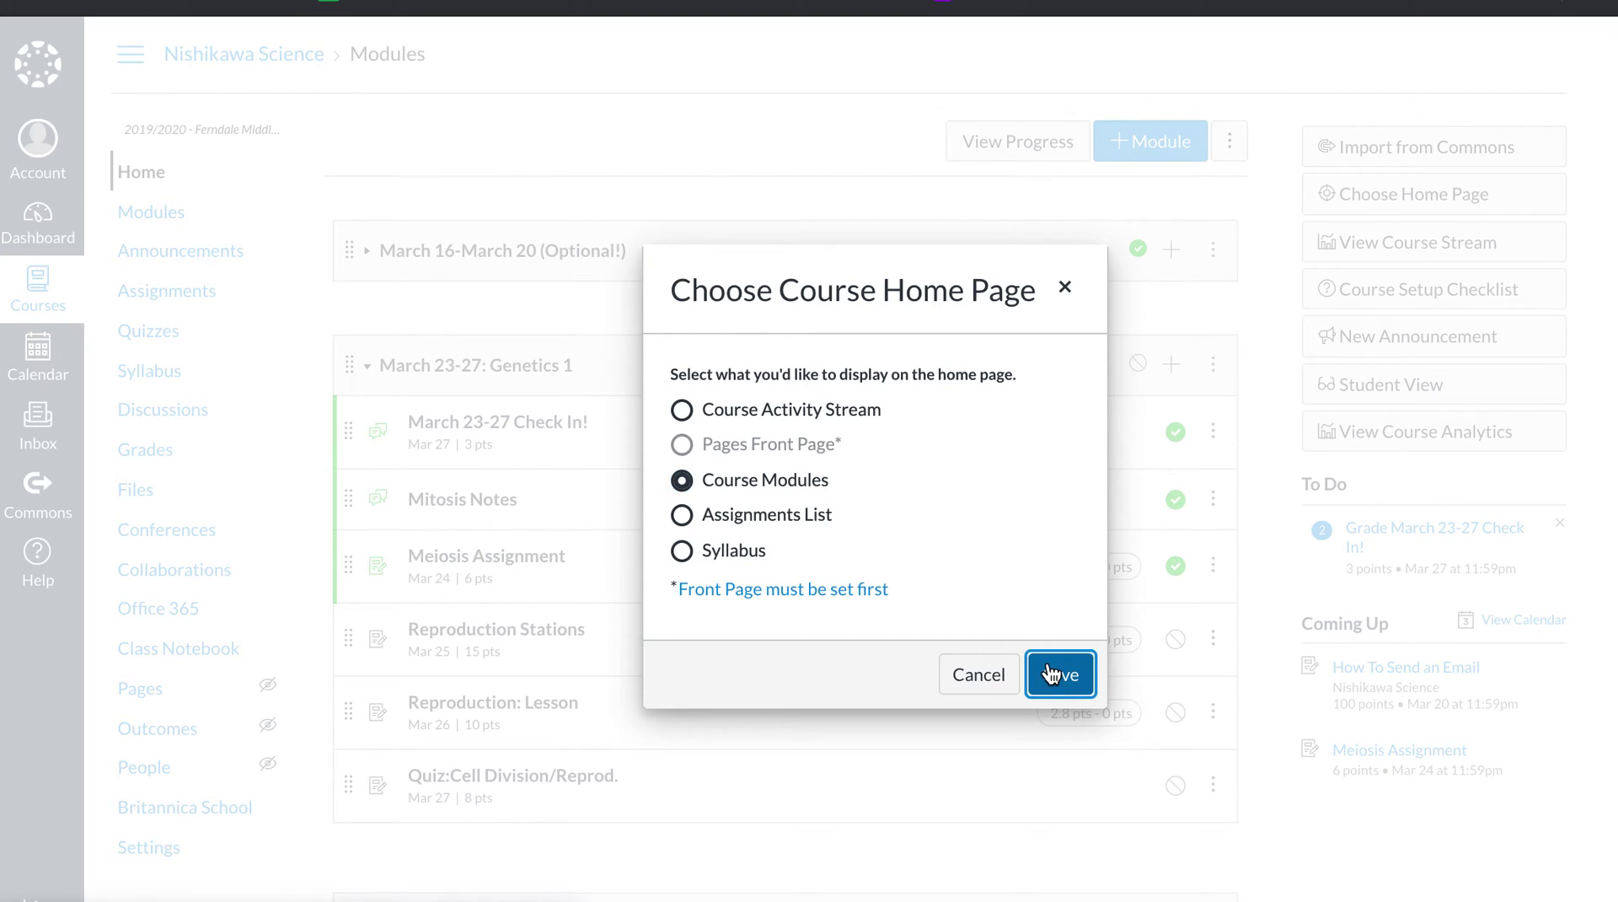
pyautogui.scroll(-1, 645, 388)
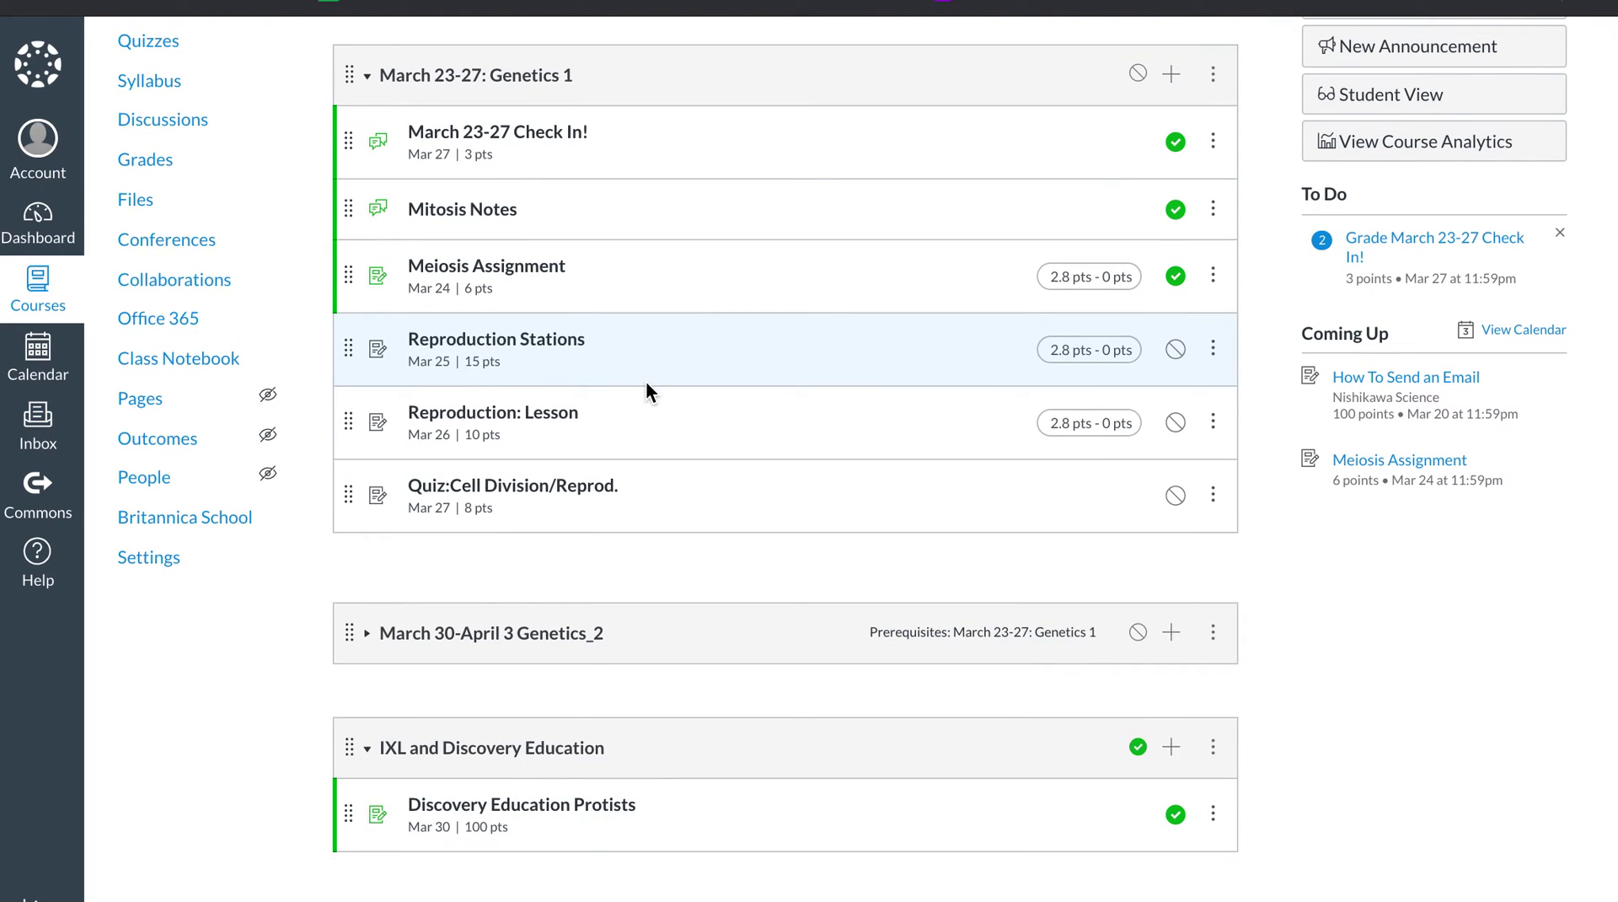
pyautogui.scroll(2, 646, 388)
pyautogui.scroll(2, 645, 381)
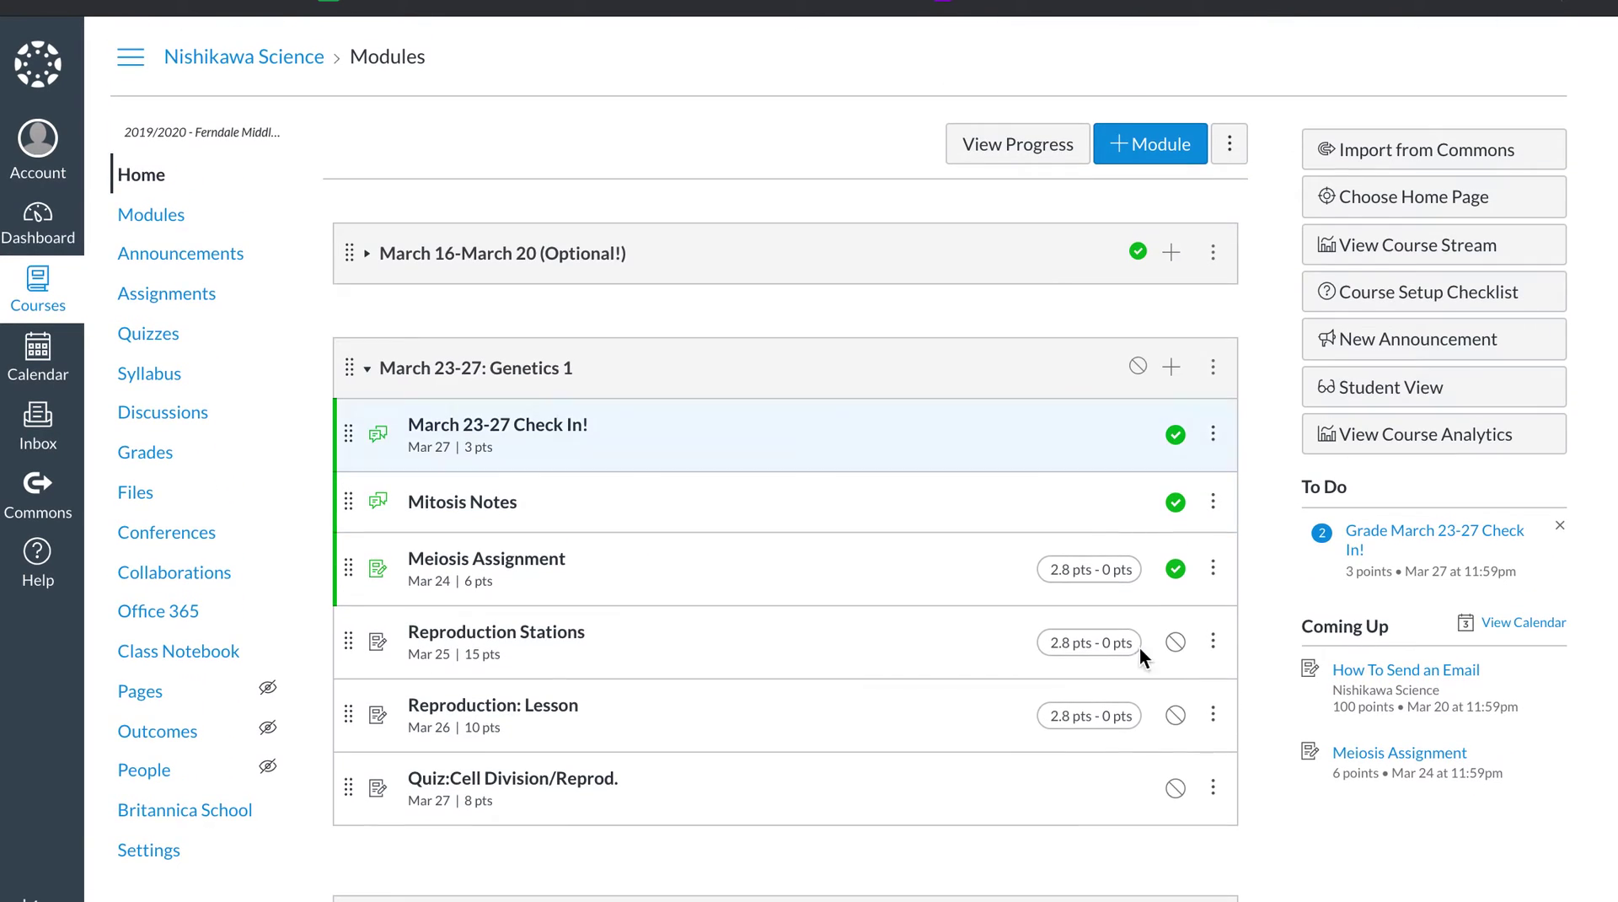
# Step: Collapse the March 23-27: Genetics 1 and IXL and Discovery Education modules on the course Home page
pyautogui.click(365, 377)
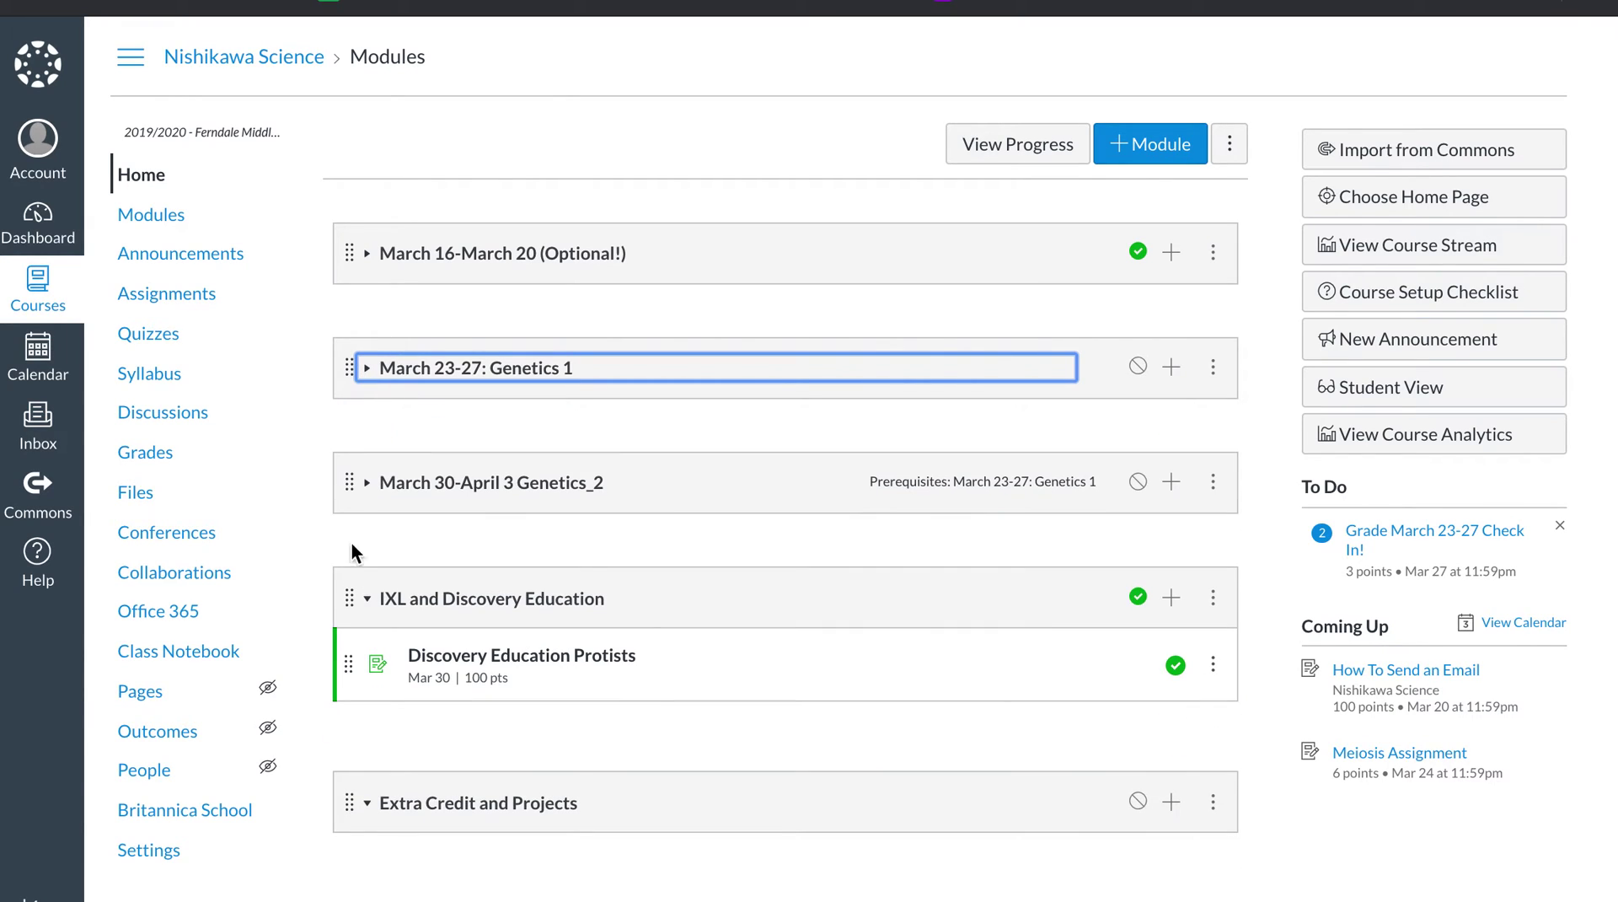
pyautogui.click(367, 601)
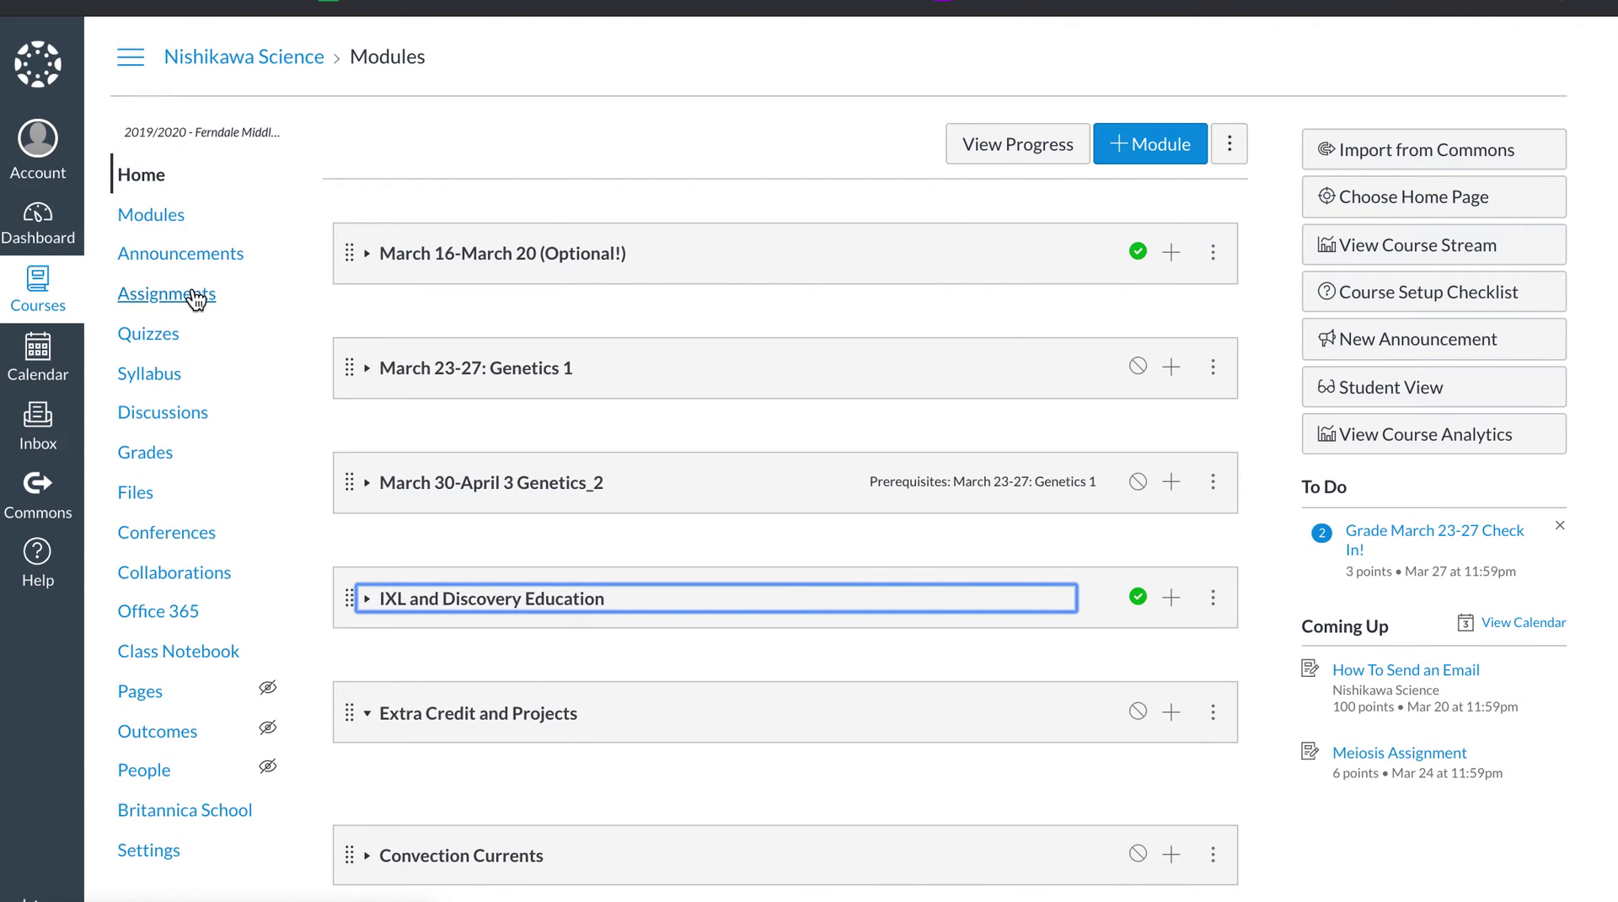
# Step: Enter Student View and examine the Assignments page, comparing the upcoming, undated and past assignments students see
pyautogui.click(1464, 411)
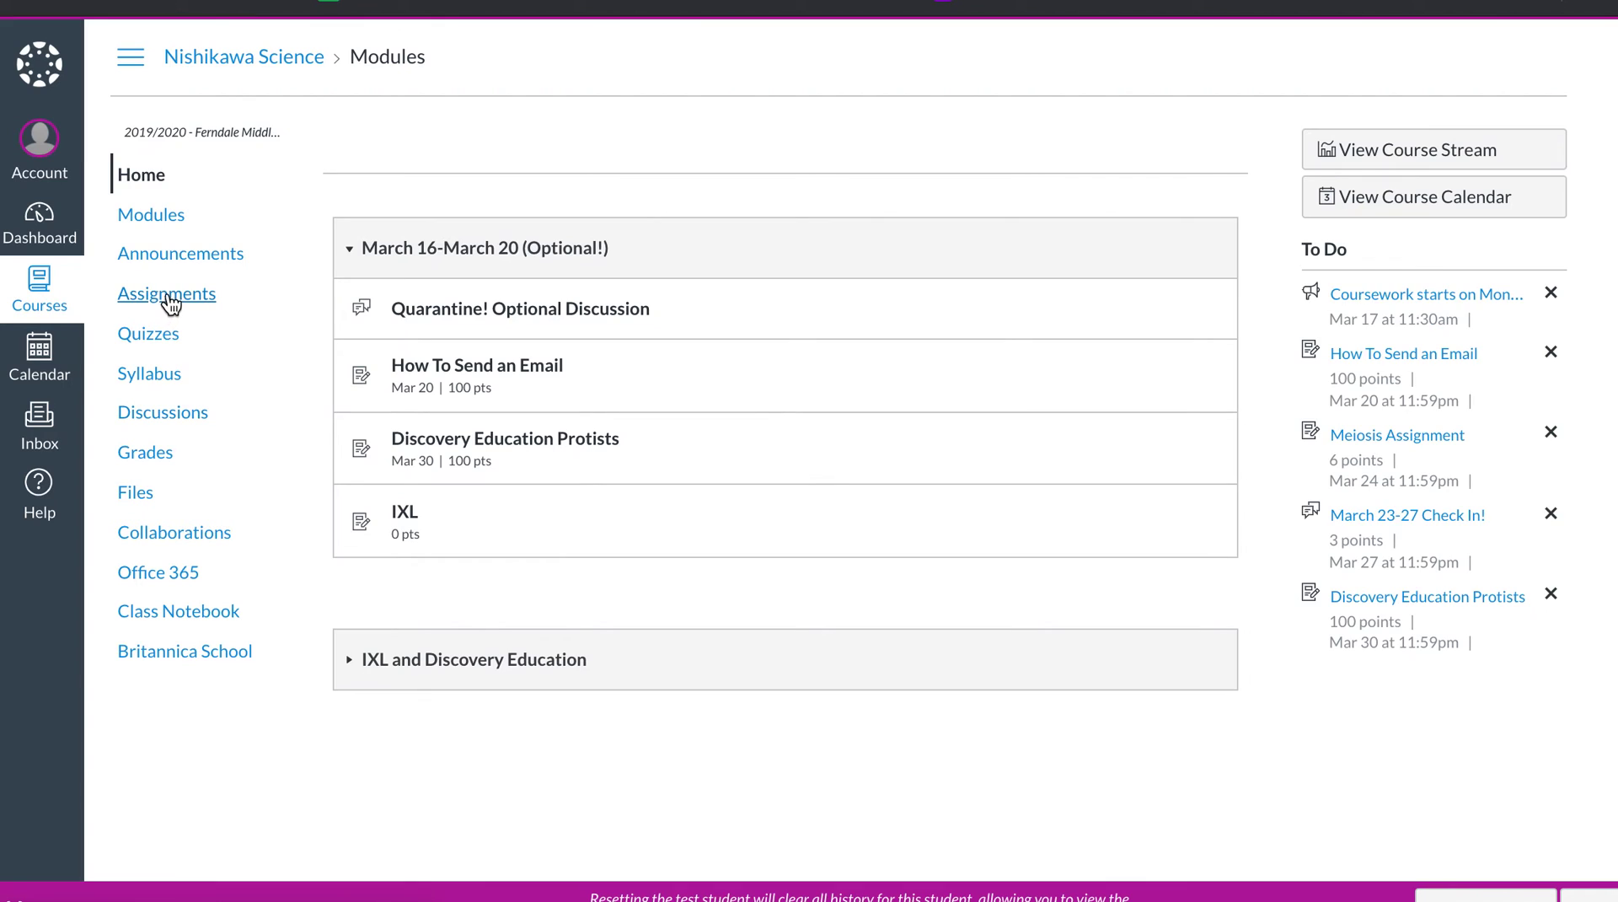
pyautogui.click(171, 301)
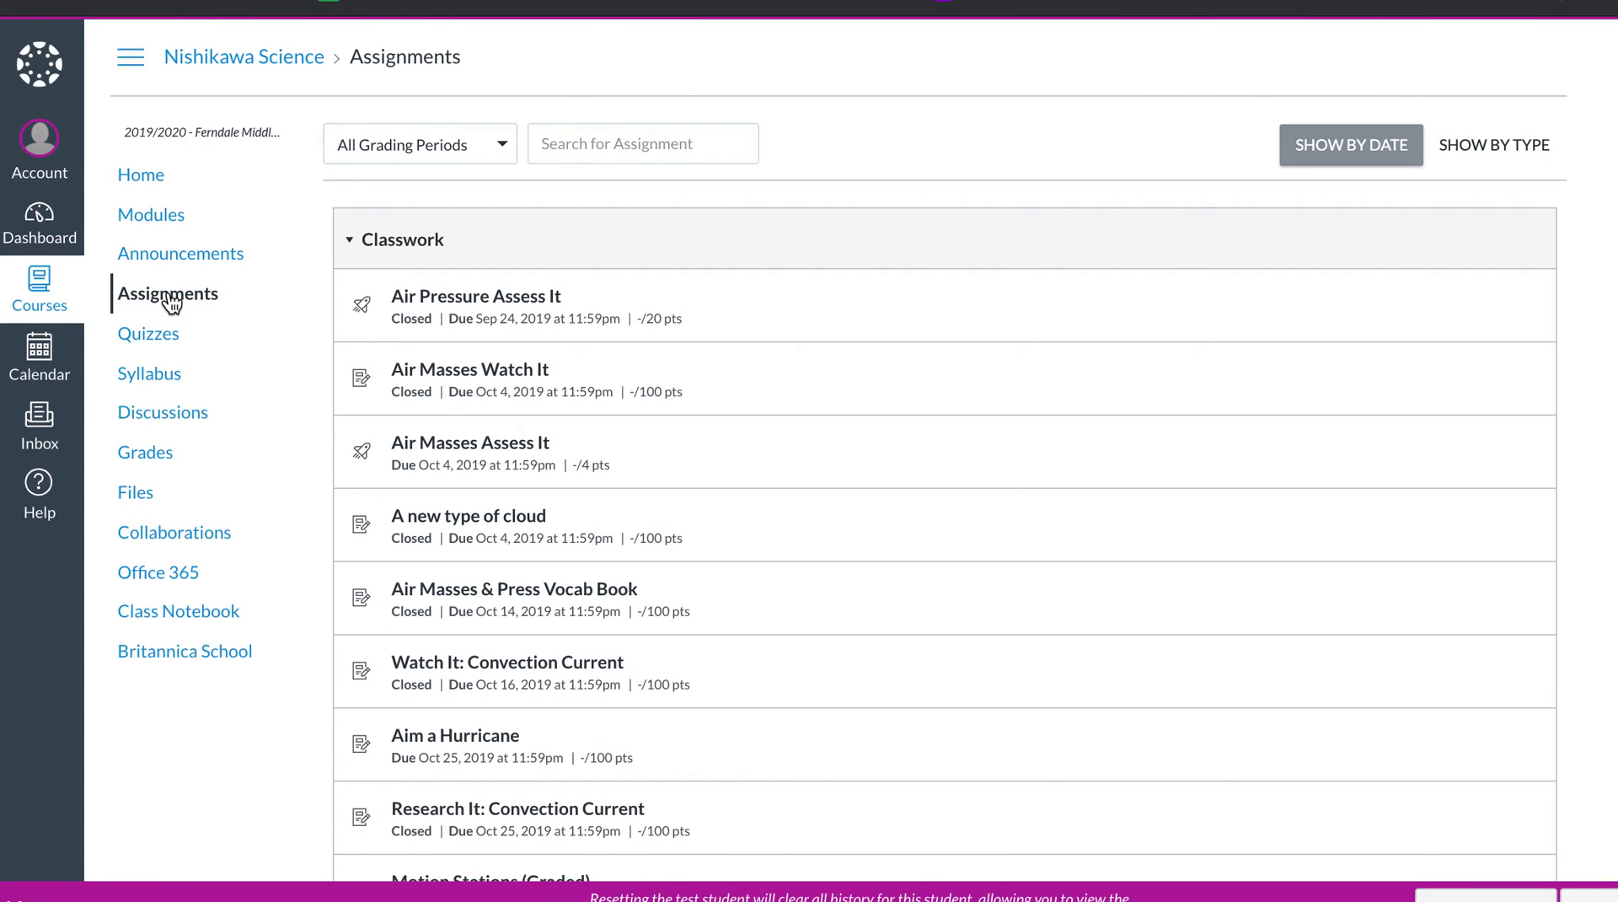
pyautogui.scroll(-10, 609, 425)
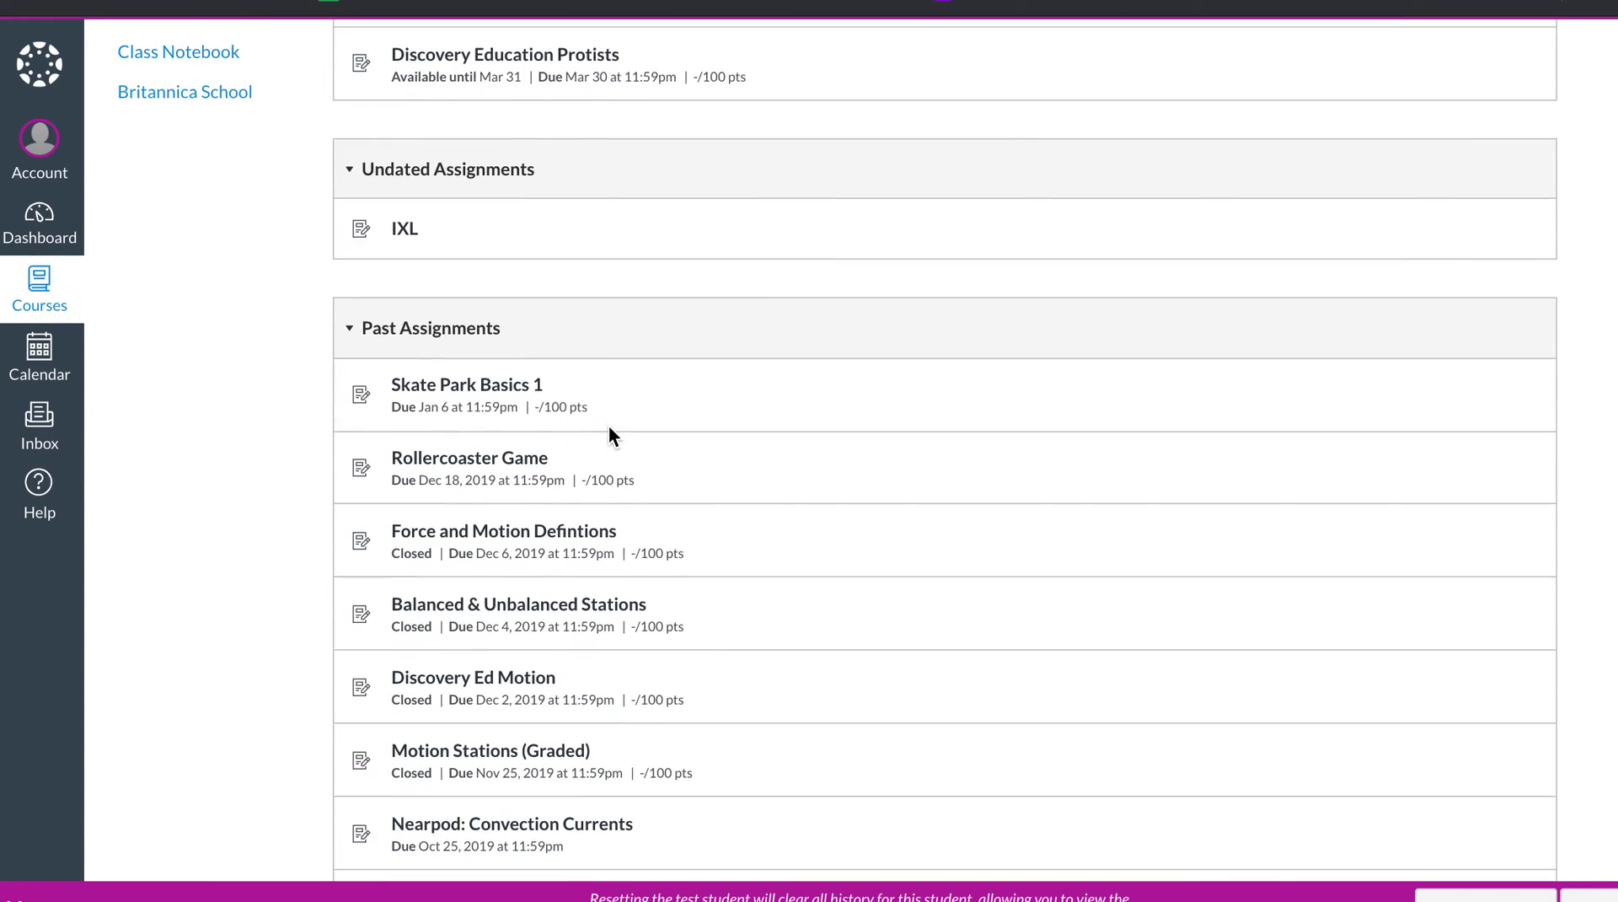
pyautogui.scroll(-10, 609, 428)
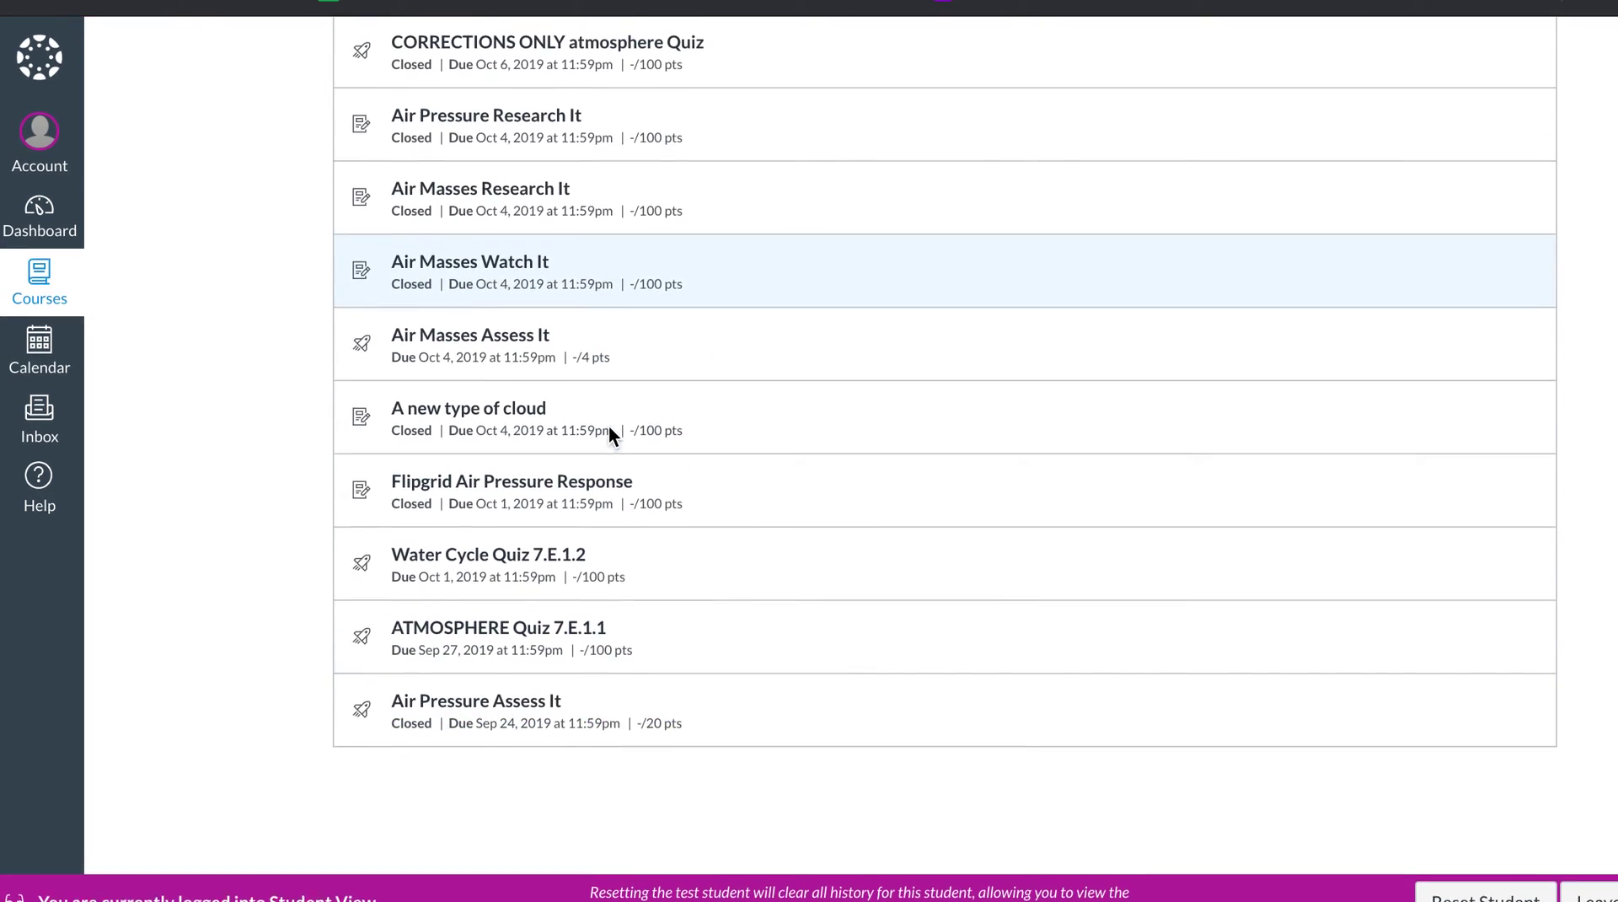
pyautogui.scroll(4, 608, 428)
pyautogui.scroll(15, 609, 430)
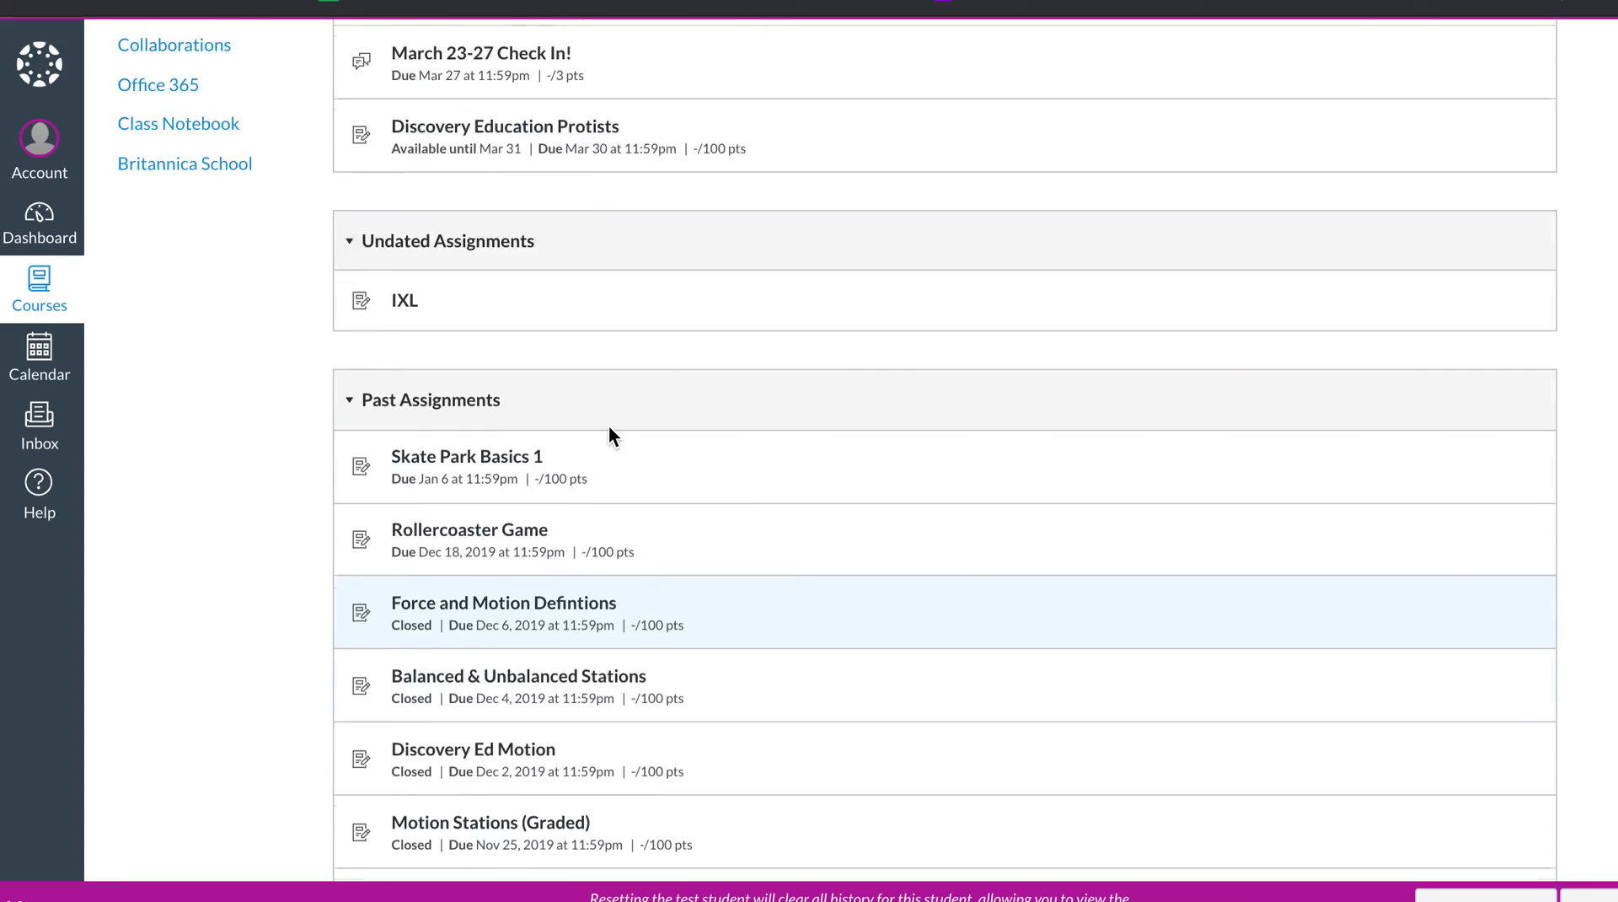
pyautogui.scroll(-12, 608, 424)
pyautogui.scroll(-3, 608, 423)
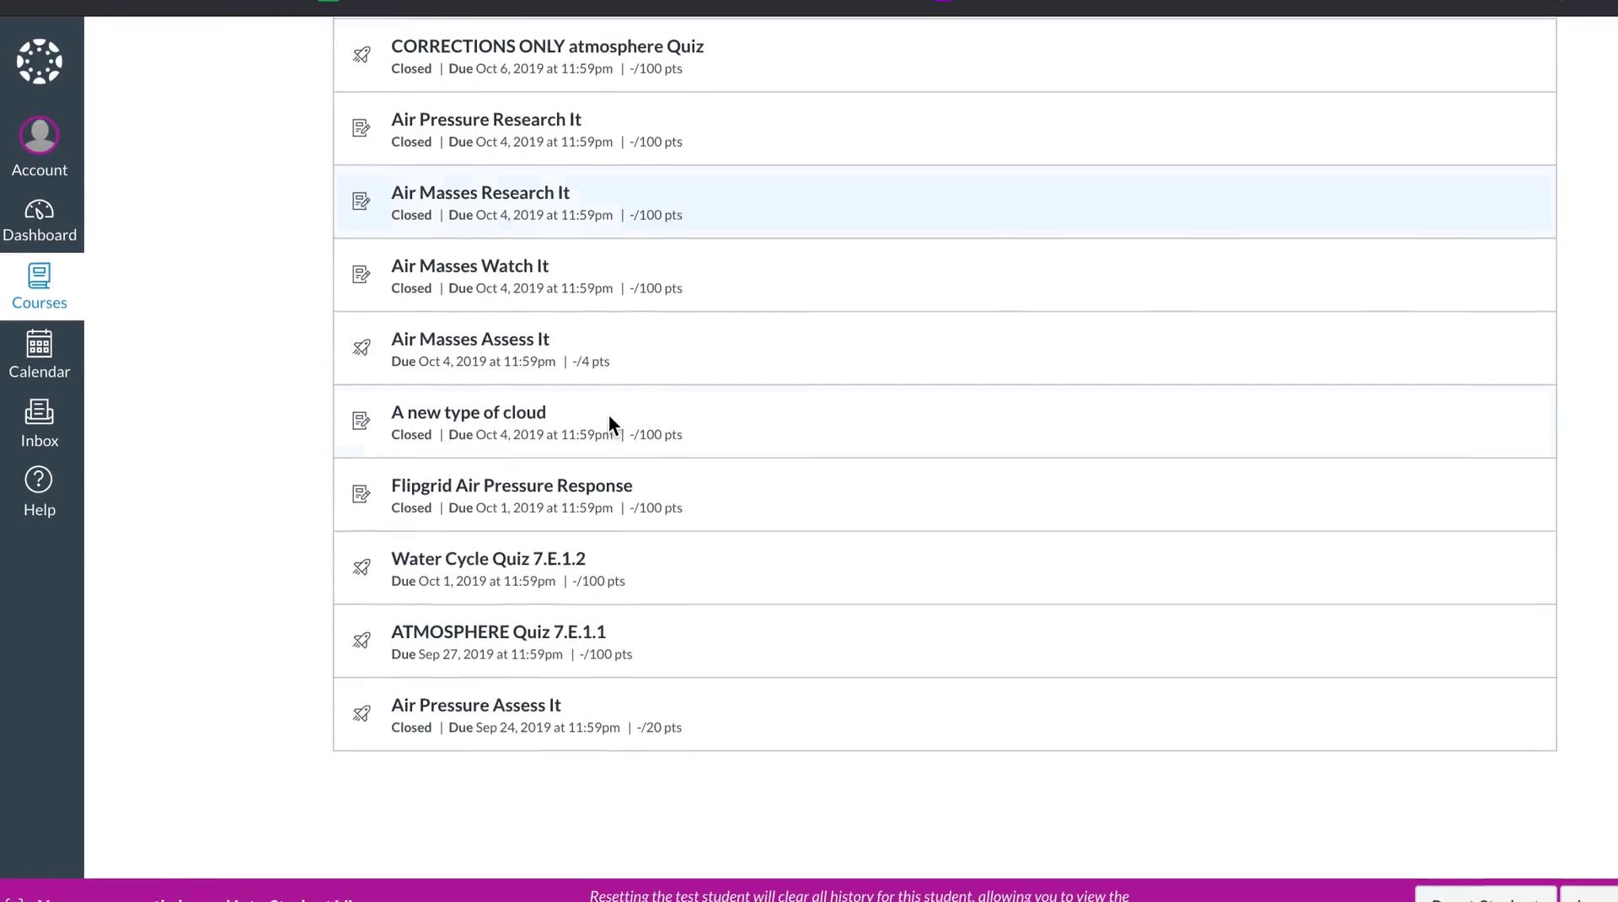
pyautogui.scroll(14, 609, 424)
pyautogui.scroll(2, 609, 422)
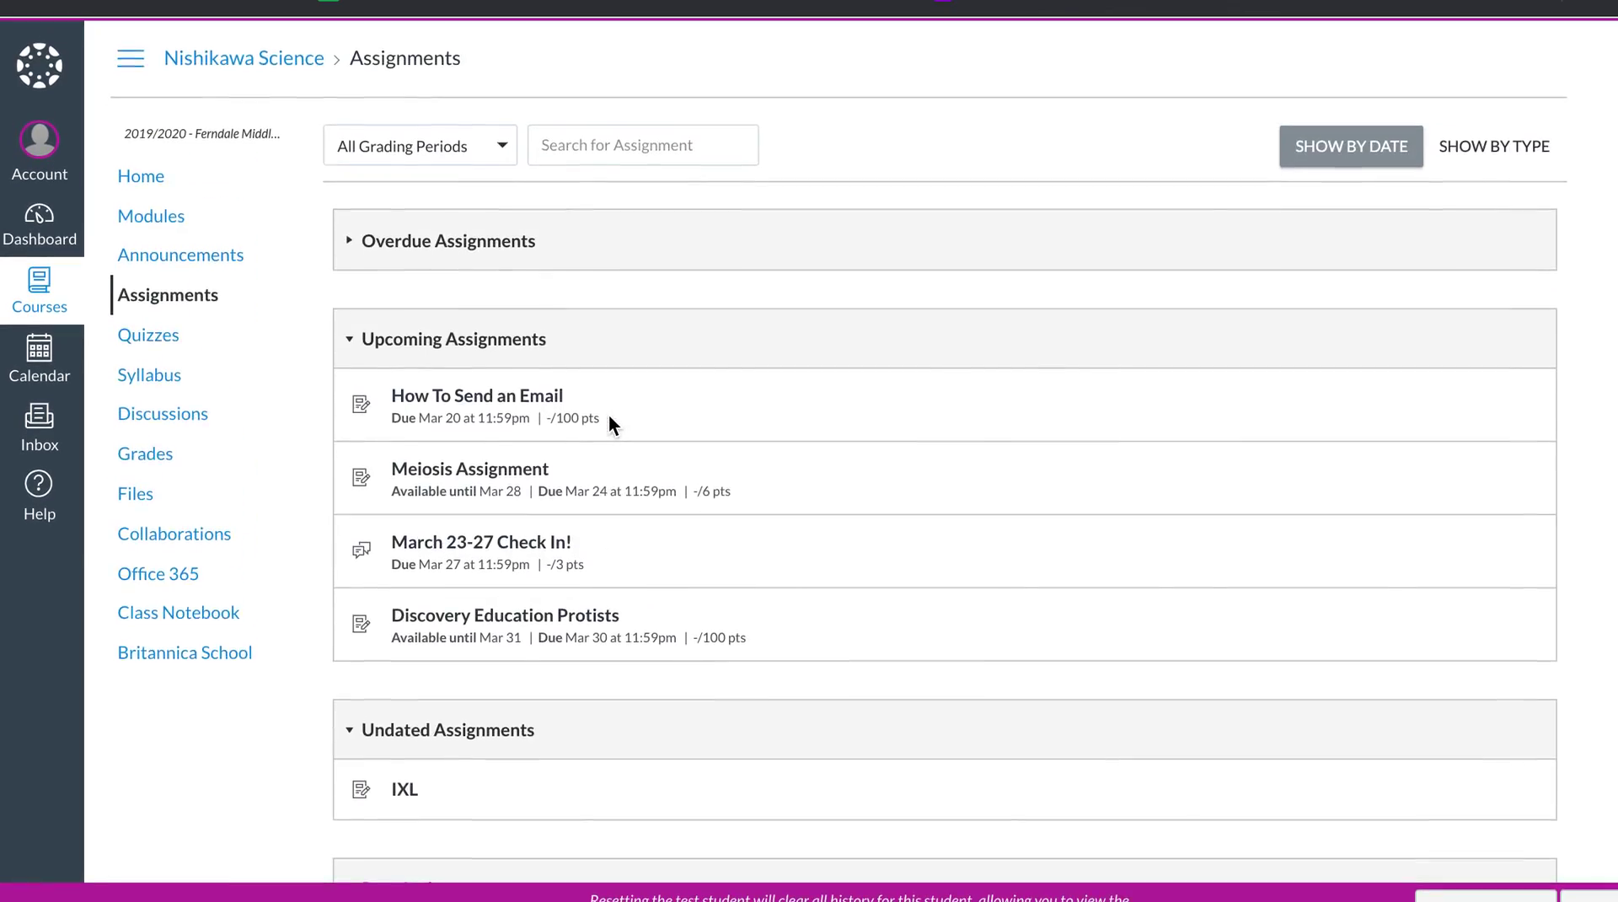
pyautogui.scroll(-20, 608, 422)
pyautogui.scroll(8, 609, 421)
pyautogui.scroll(10, 611, 424)
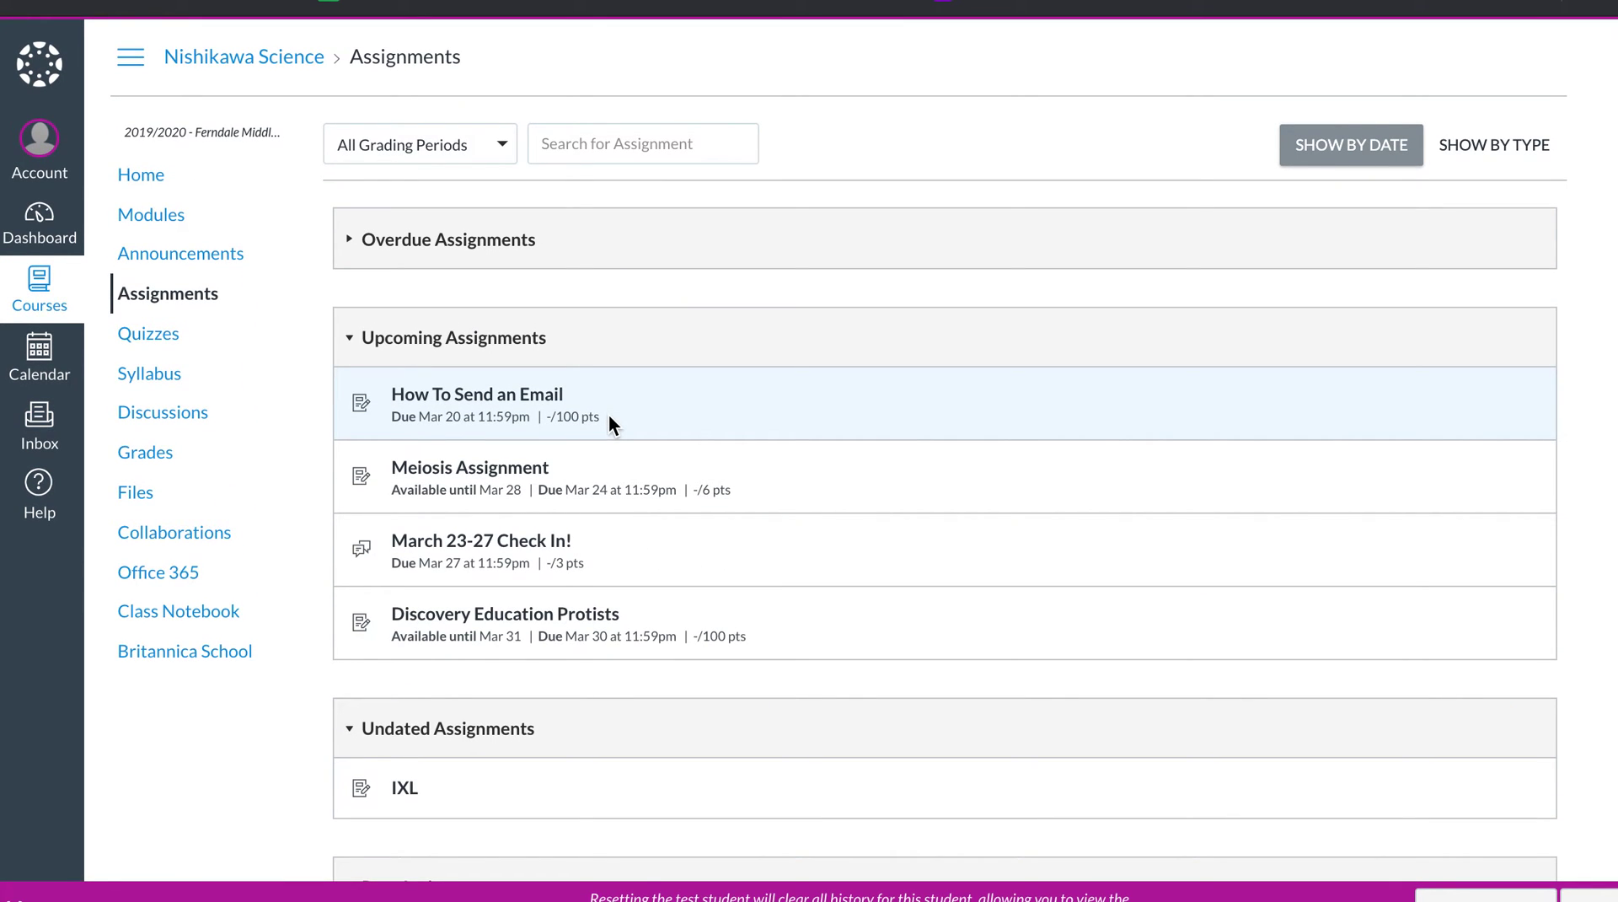
pyautogui.scroll(-17, 610, 421)
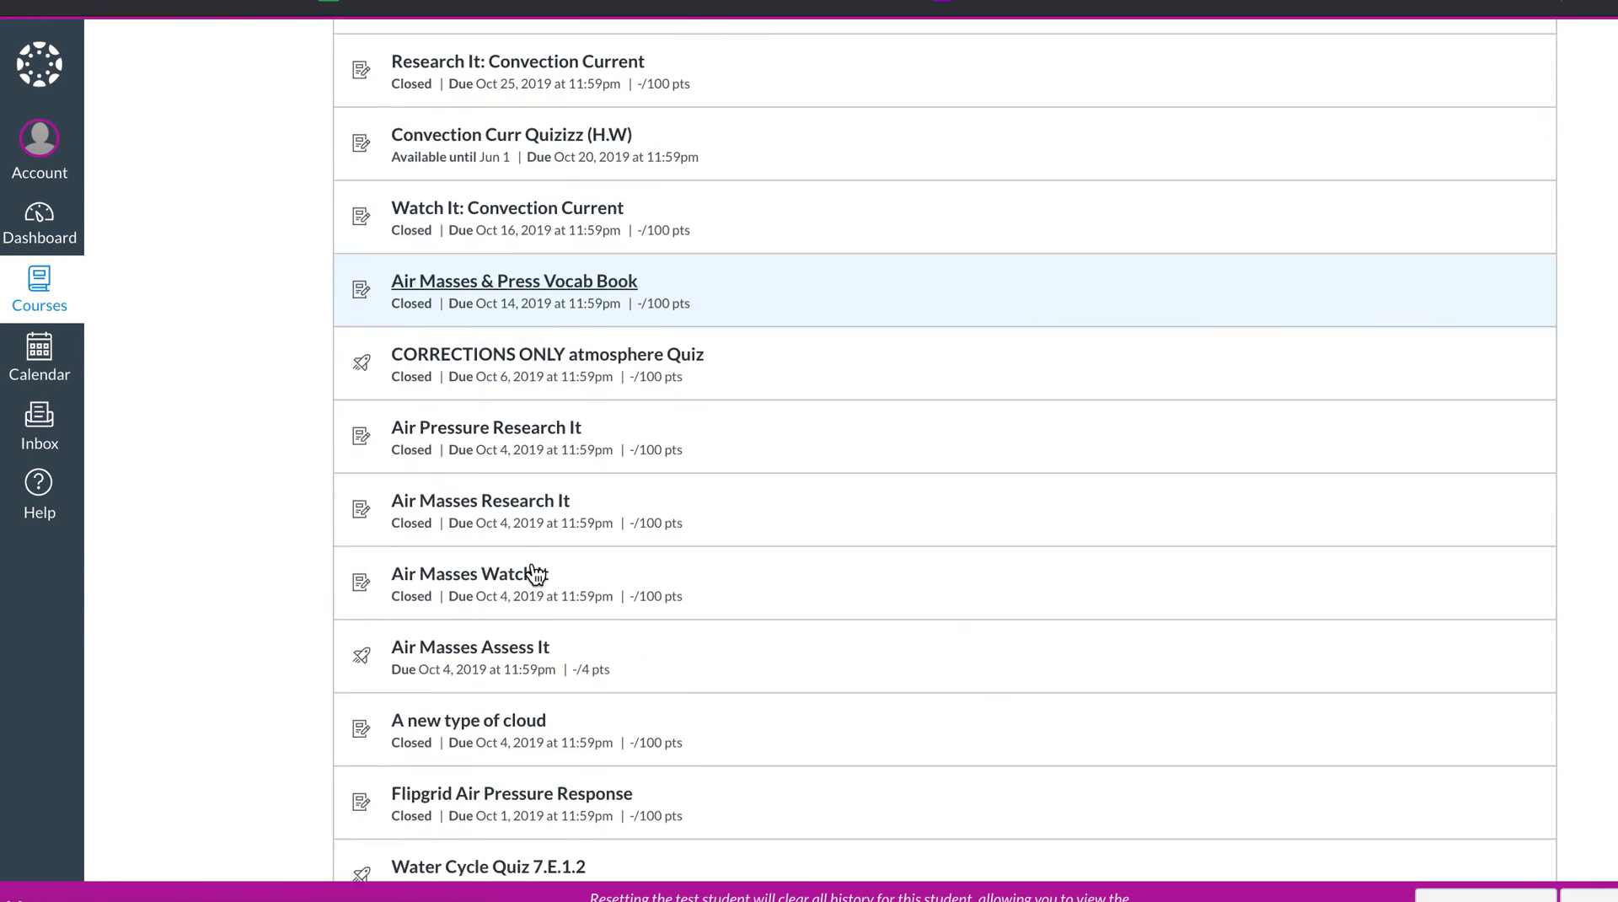
pyautogui.scroll(-4, 534, 573)
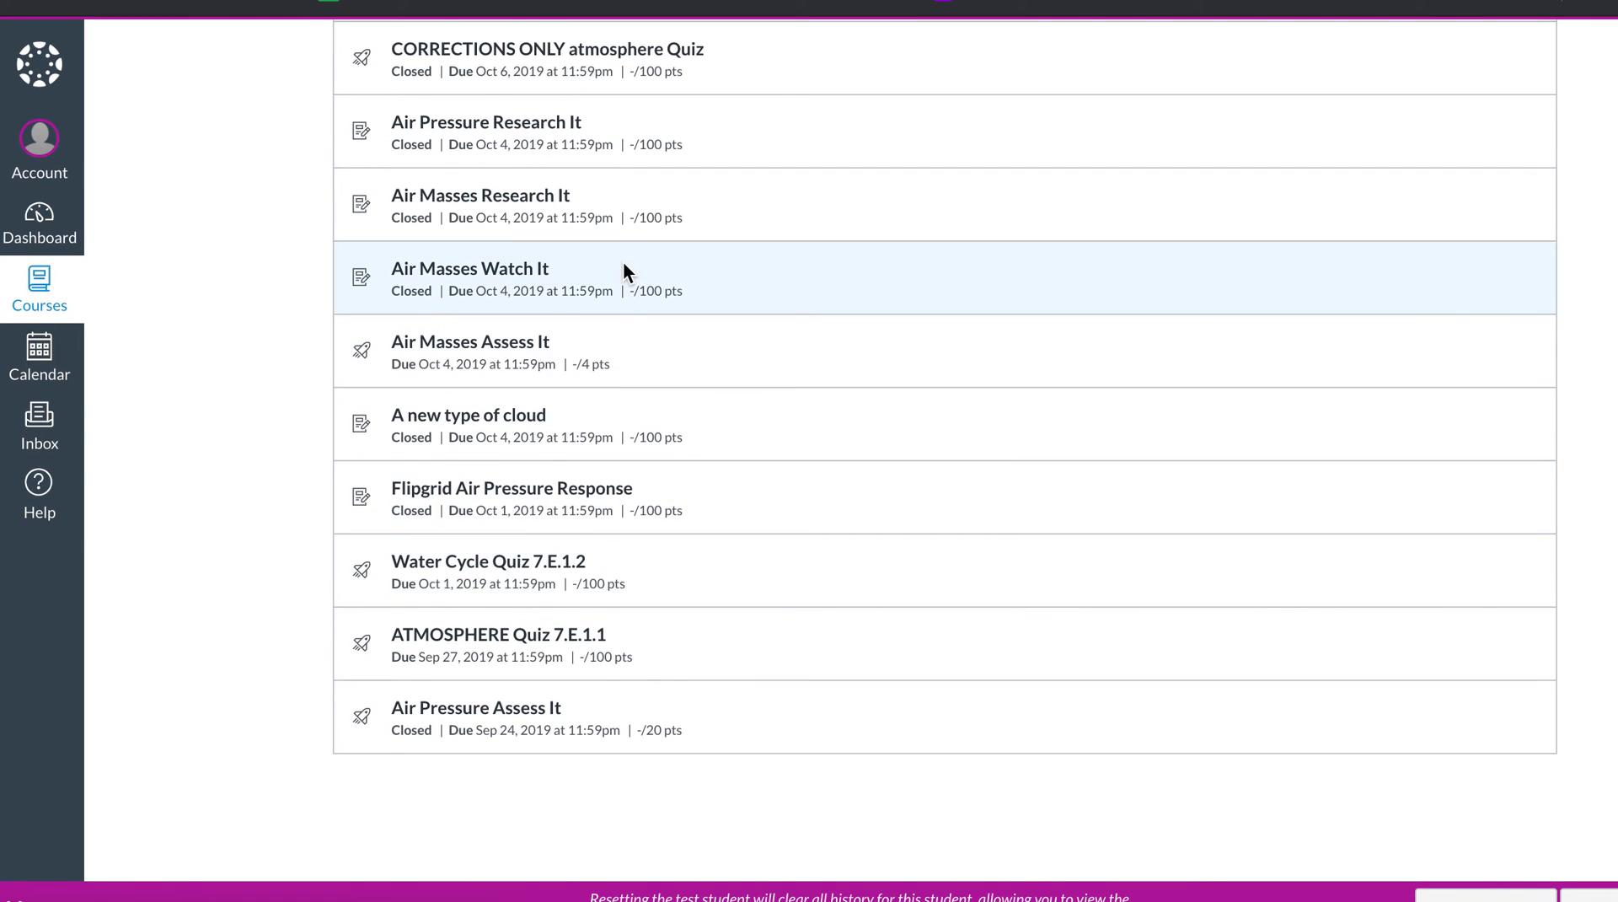
# Step: Collapse the Past Assignments group on the student's Assignments page
pyautogui.scroll(20, 621, 311)
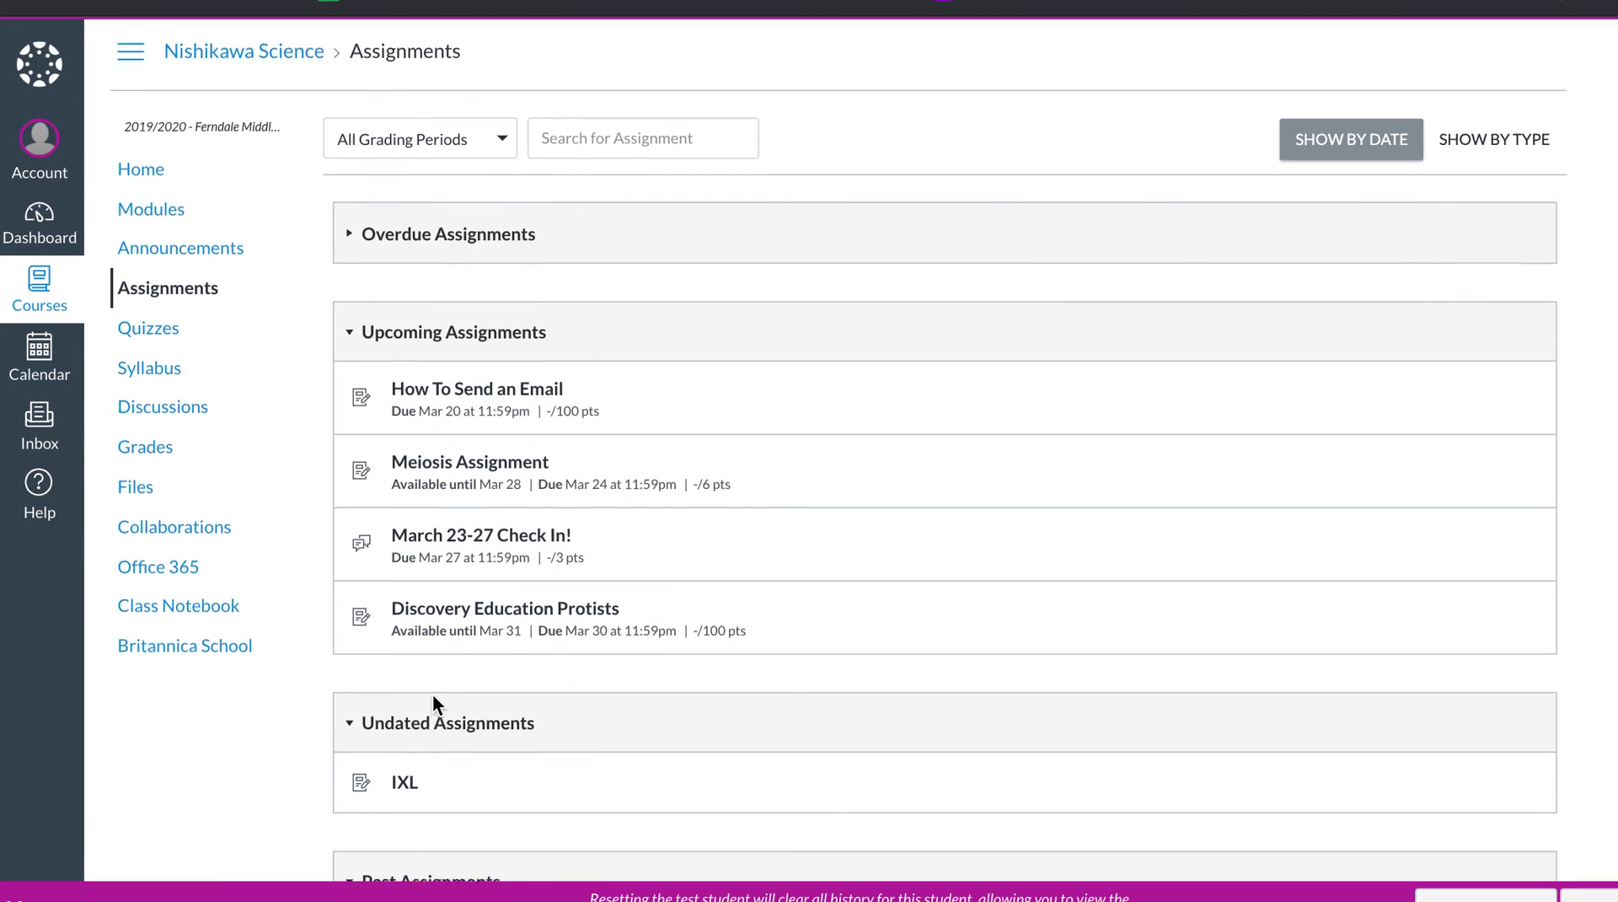
pyautogui.scroll(-8, 433, 697)
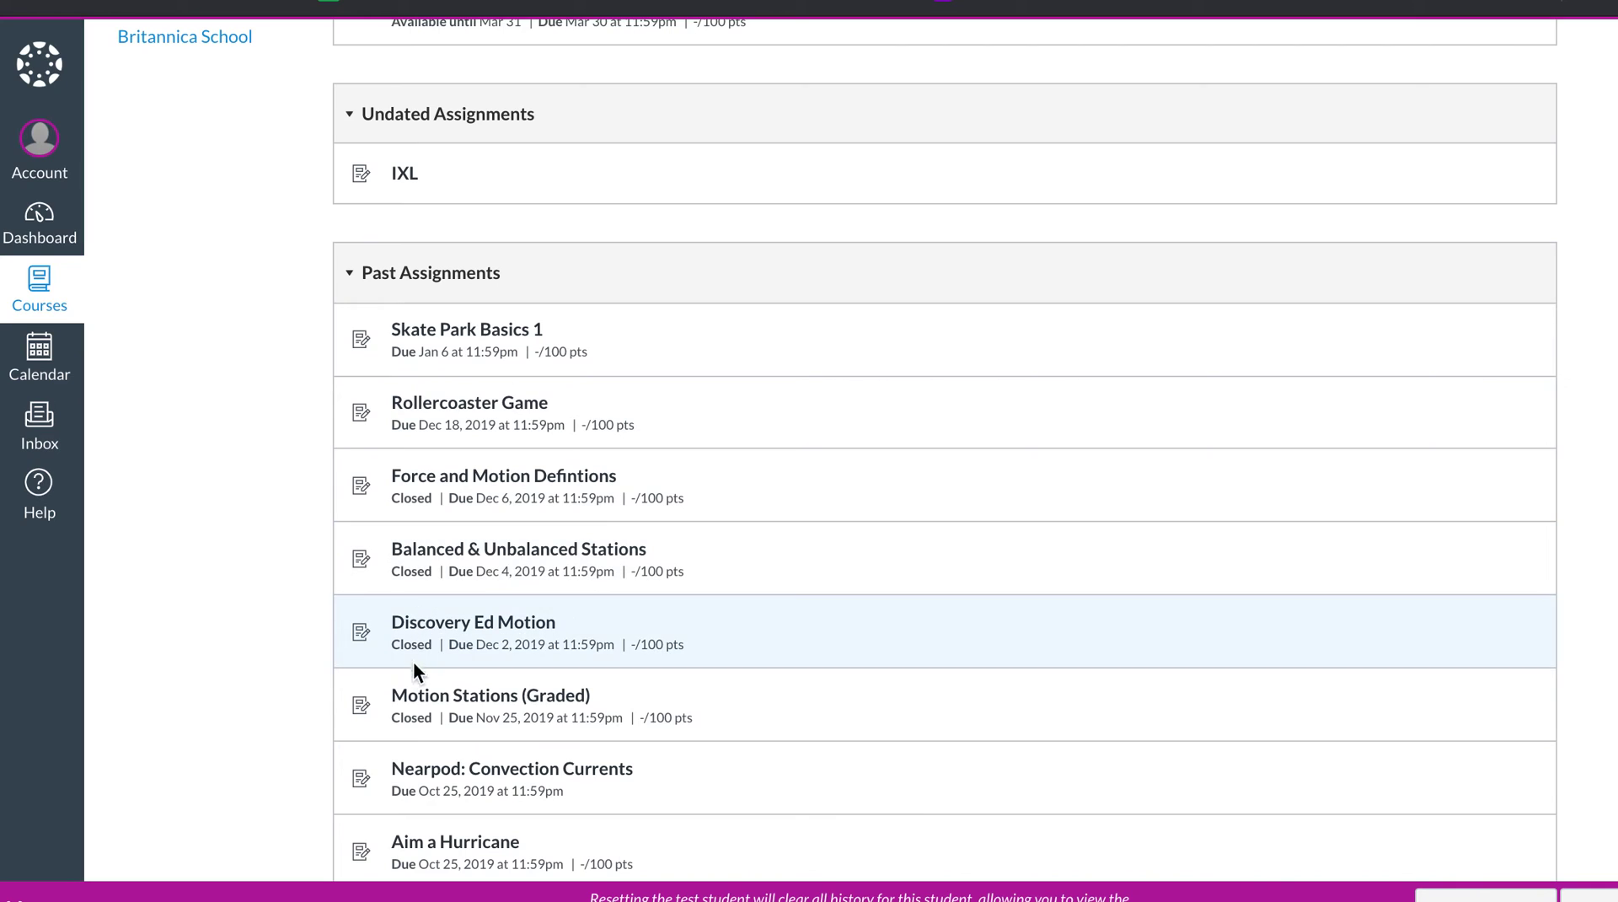
pyautogui.scroll(8, 412, 748)
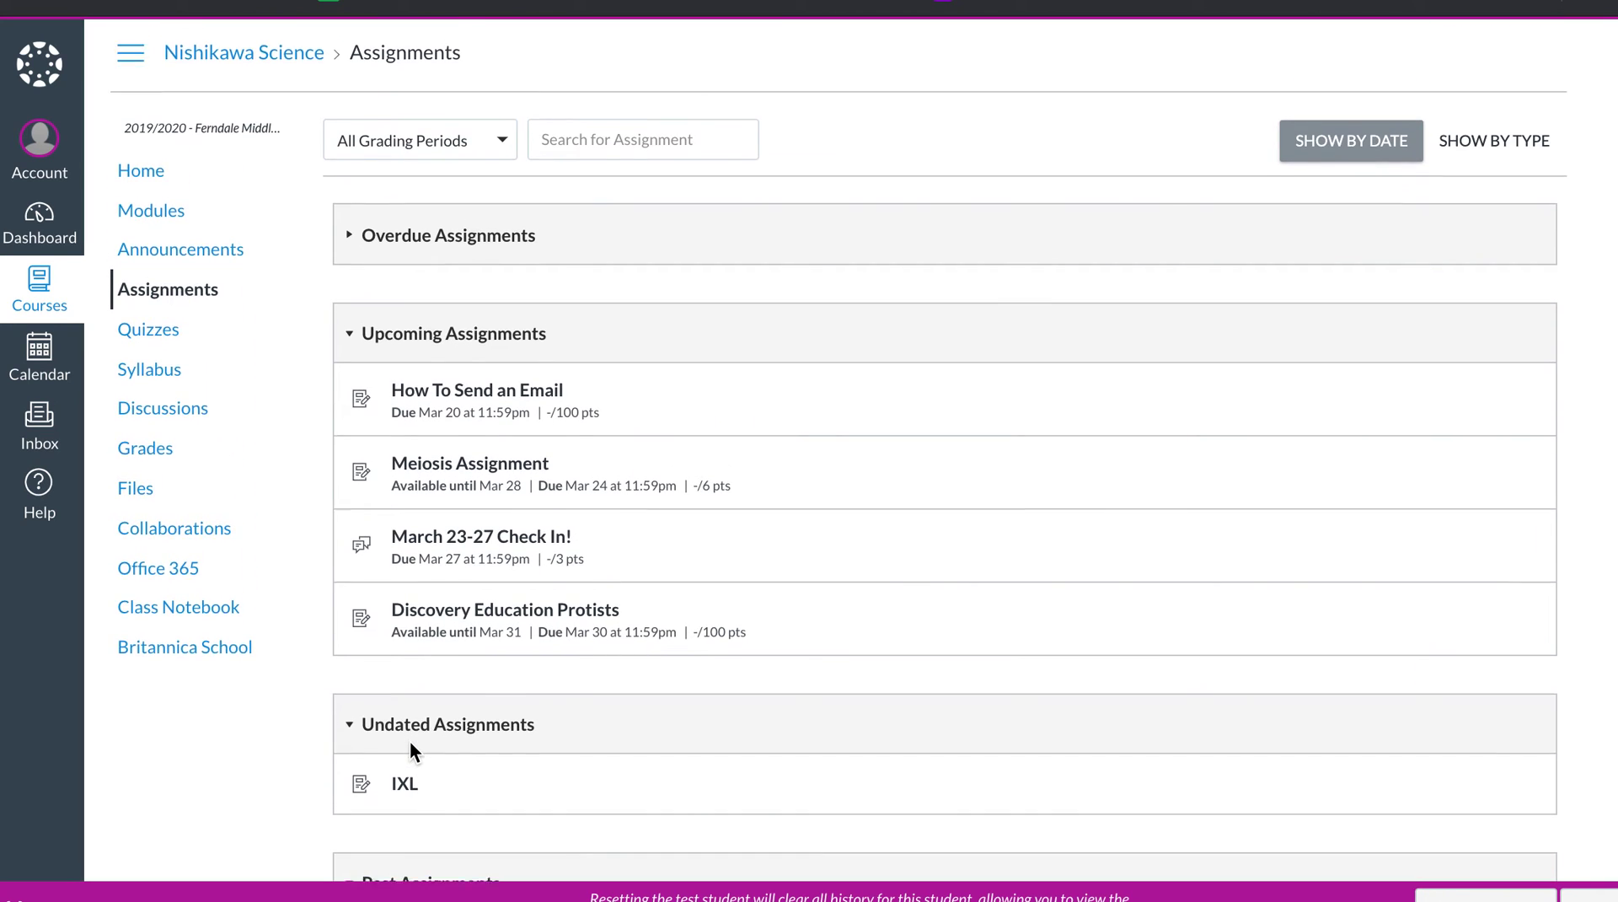
pyautogui.scroll(-1, 410, 748)
pyautogui.click(351, 839)
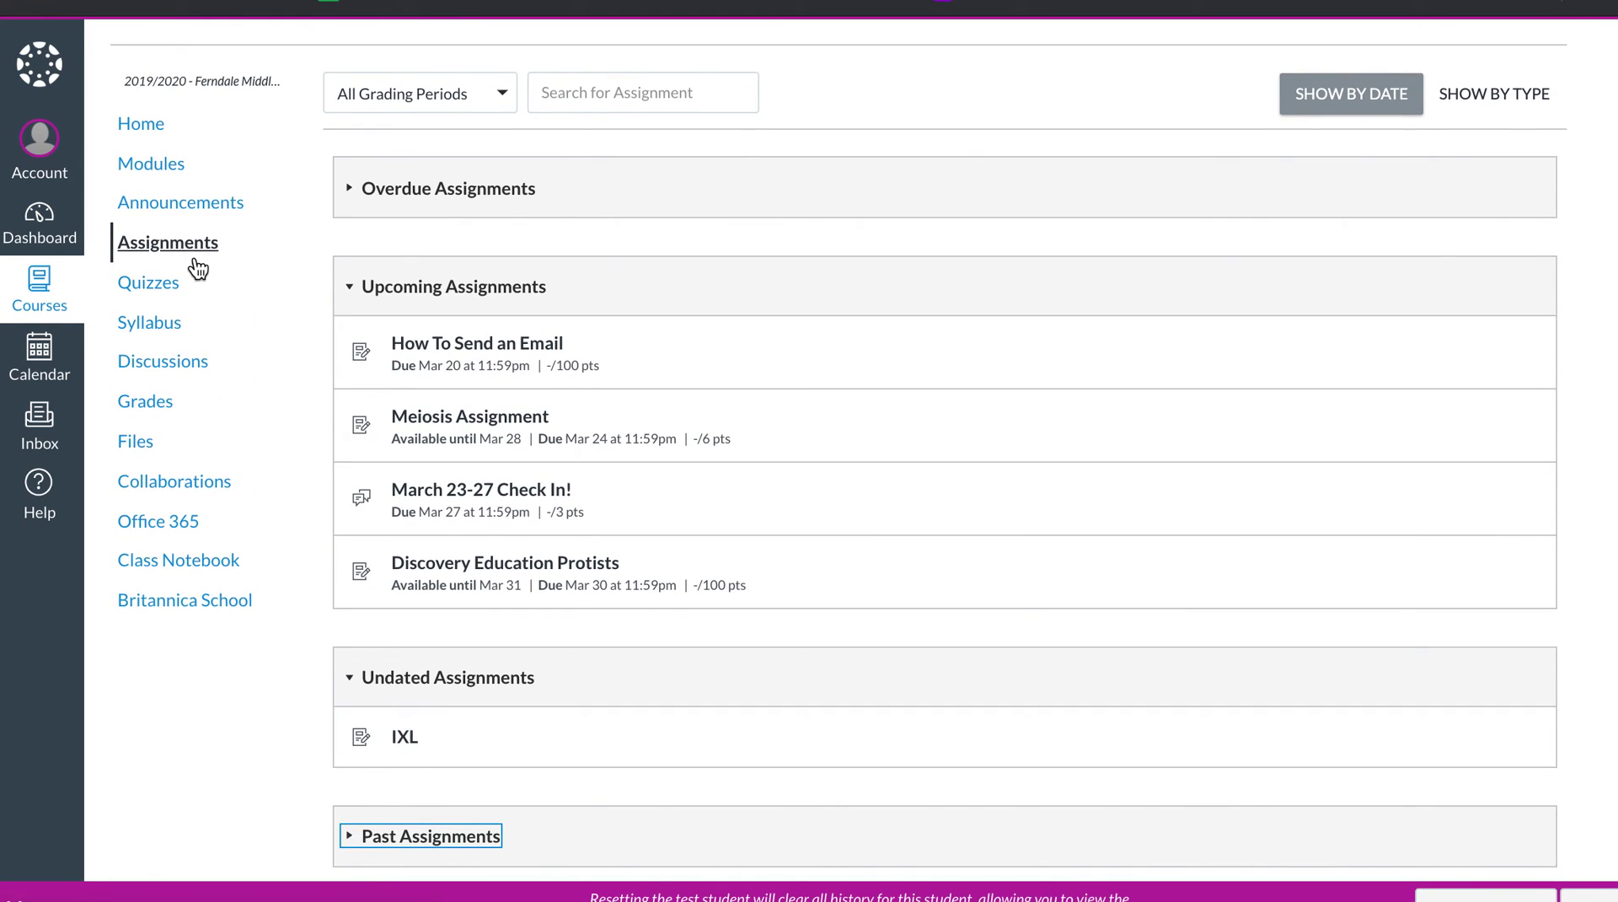
# Step: Open the Modules page, return to the teacher's view and look over the full list of course modules
pyautogui.click(190, 162)
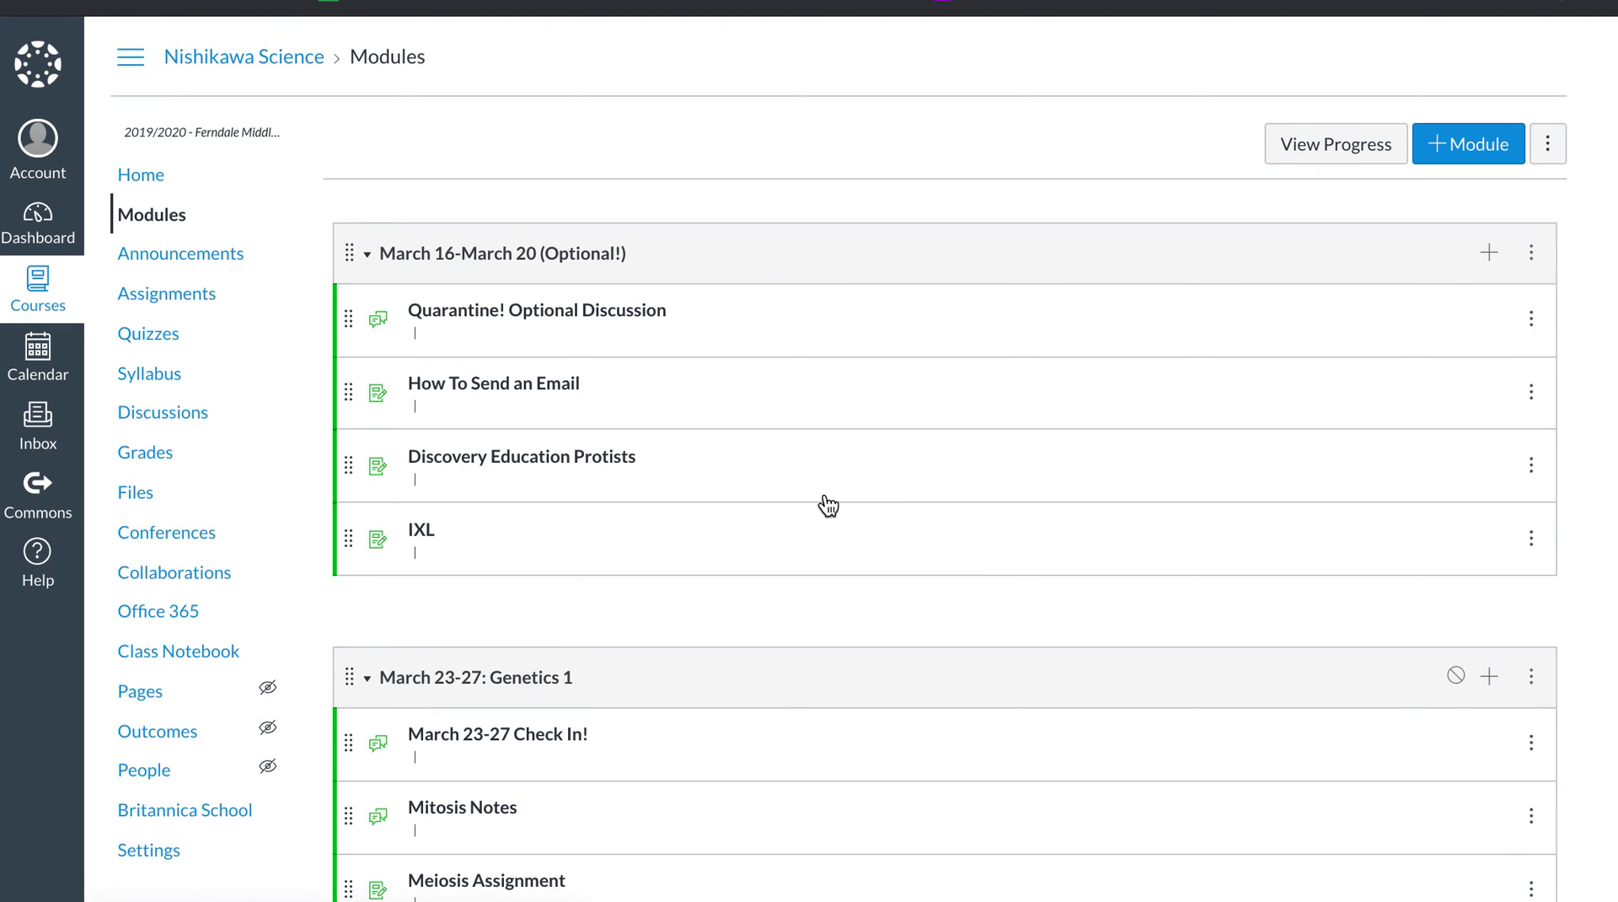
pyautogui.scroll(-7, 824, 498)
pyautogui.scroll(-7, 825, 493)
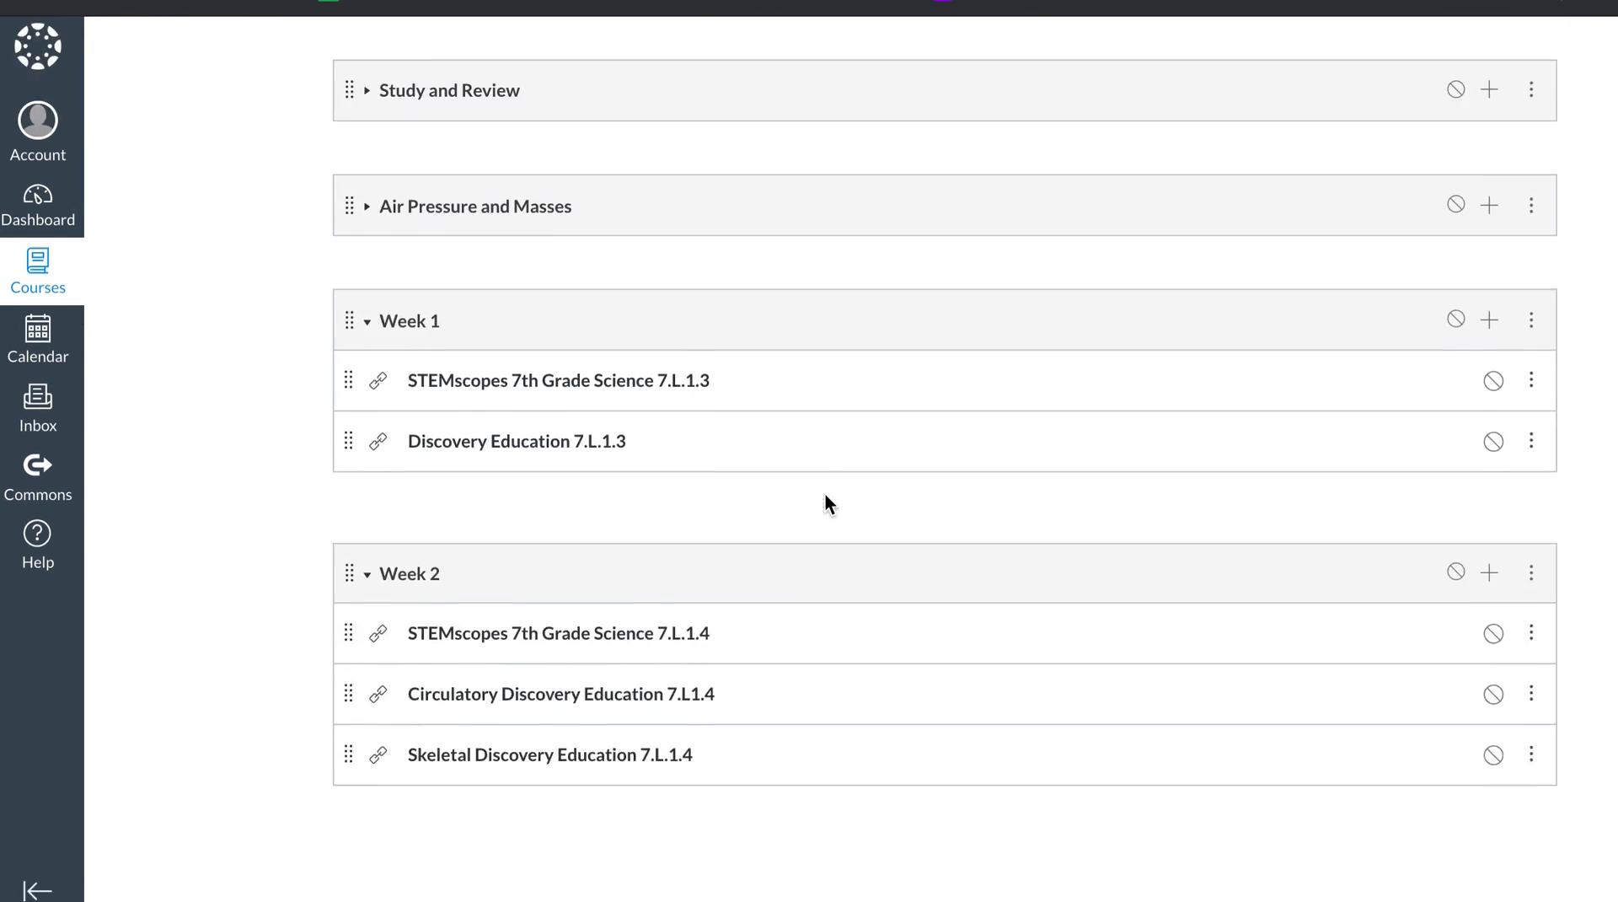
pyautogui.scroll(14, 824, 494)
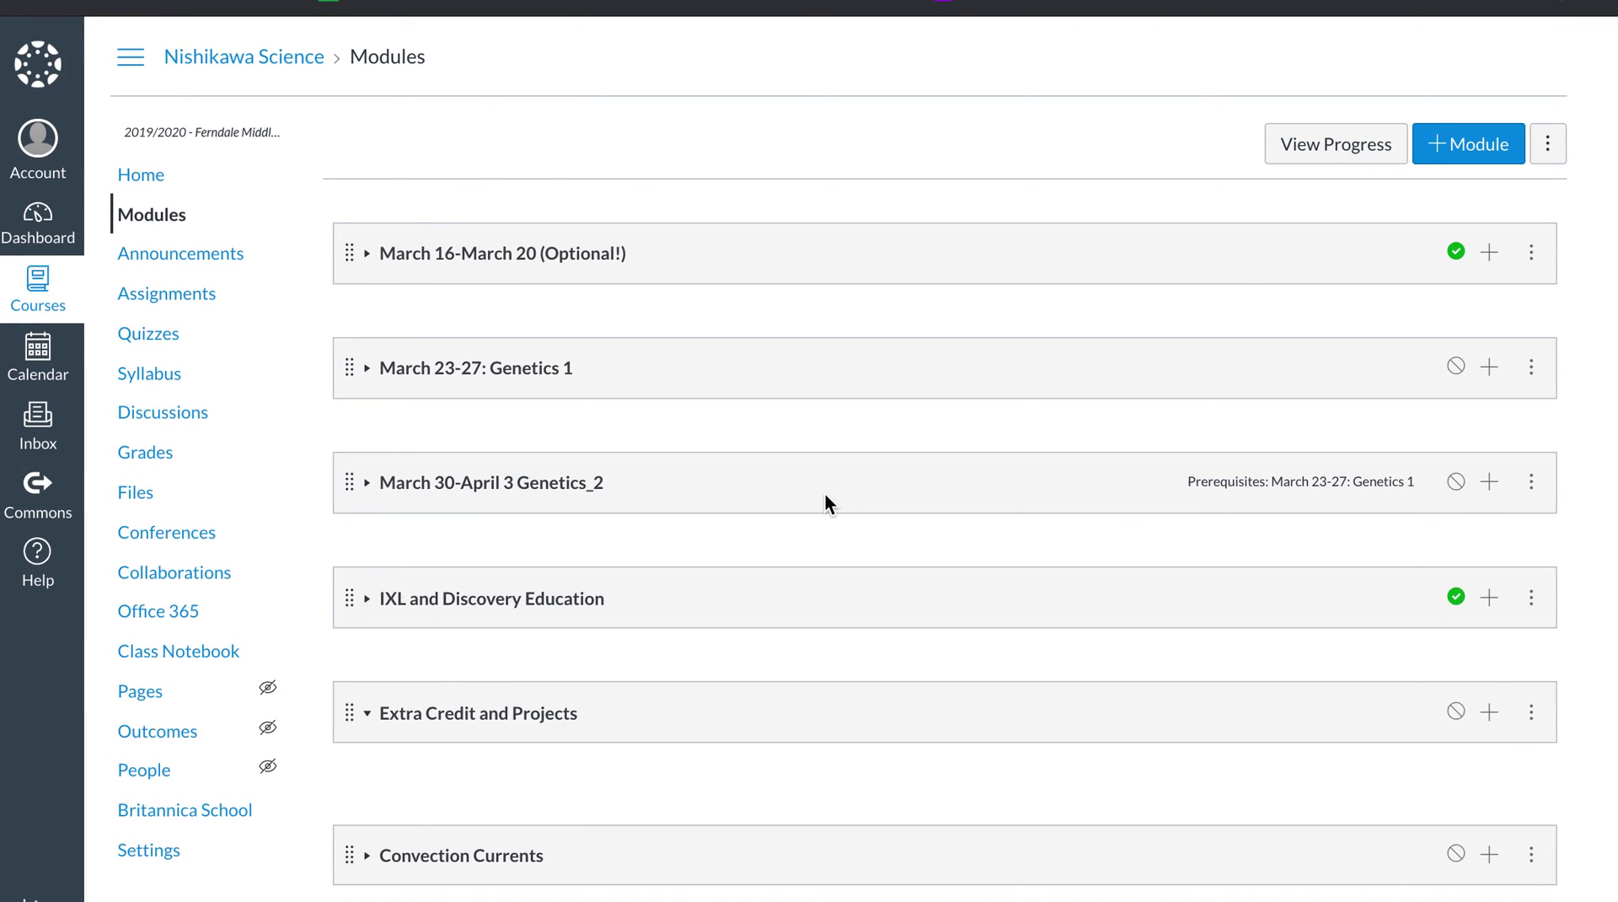